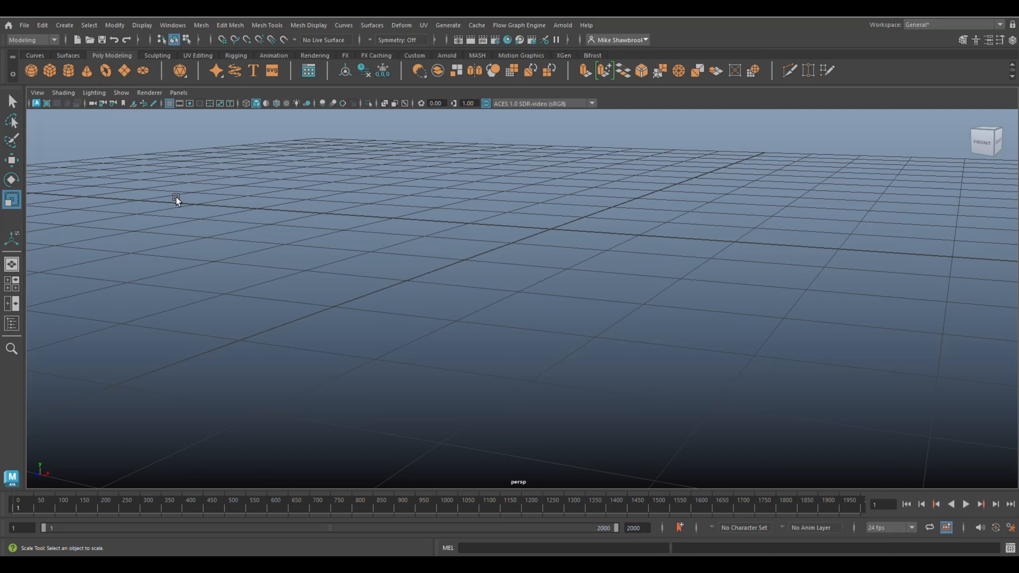
# - Create a polygon cylinder and rotate it -90 degrees about Z so it lies on its side
pyautogui.click(68, 71)
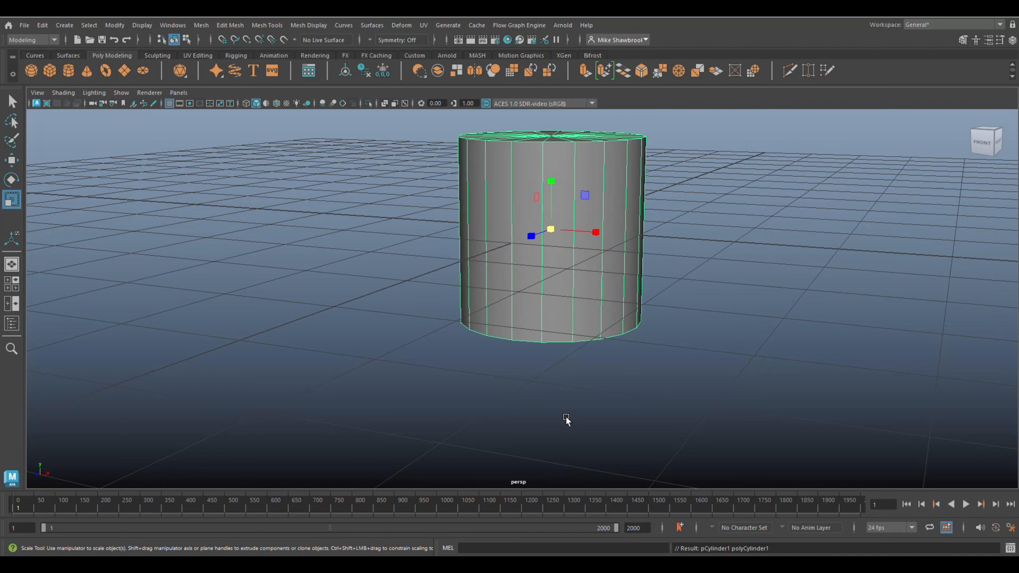
pyautogui.press('e')
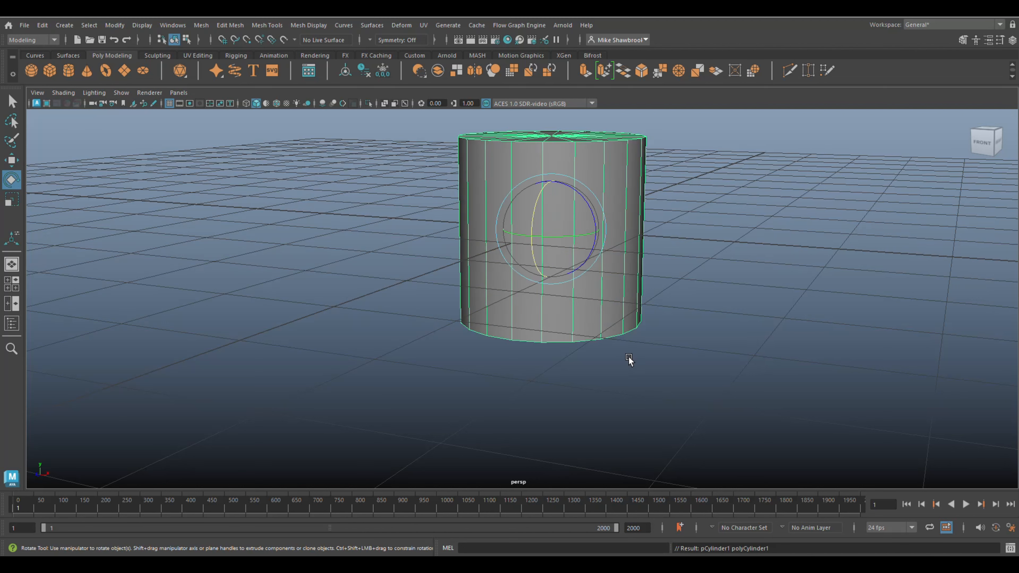
pyautogui.moveTo(586, 199); pyautogui.dragTo(608, 277)
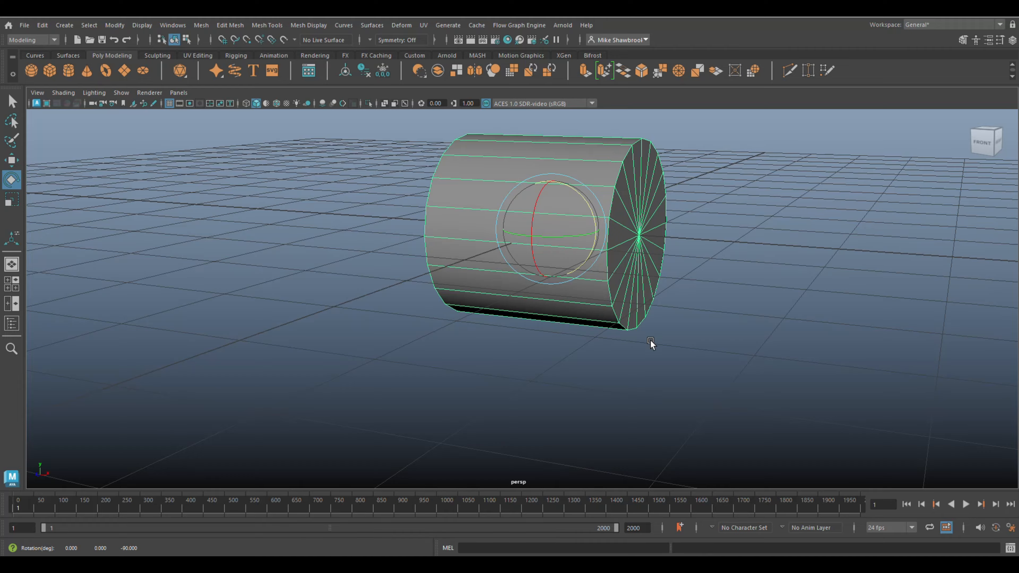
# - Stretch the cylinder along its length into a long horizontal rod
pyautogui.press('r')
pyautogui.click(598, 233)
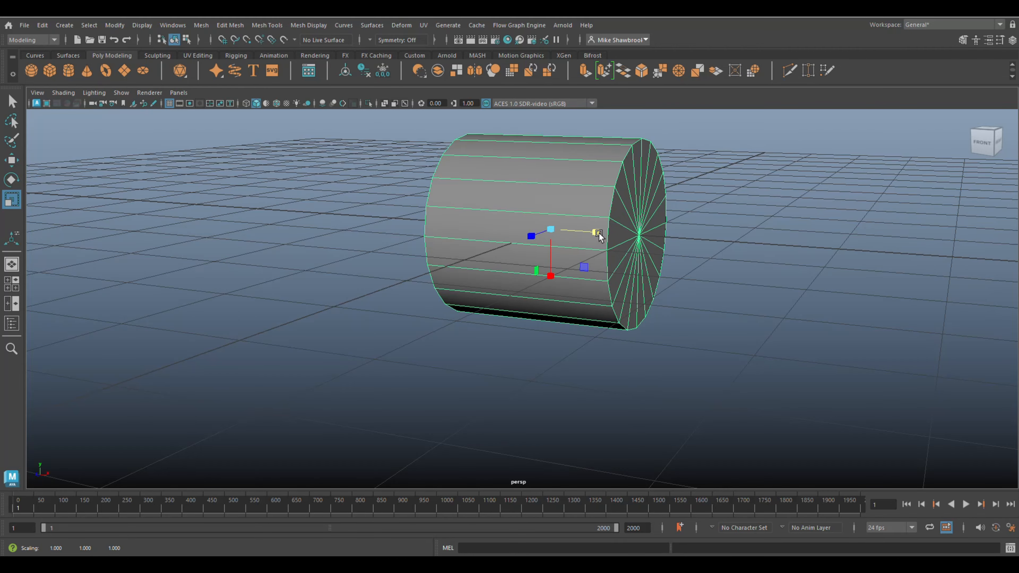
pyautogui.moveTo(592, 236); pyautogui.dragTo(730, 253)
pyautogui.scroll(-5, 689, 309)
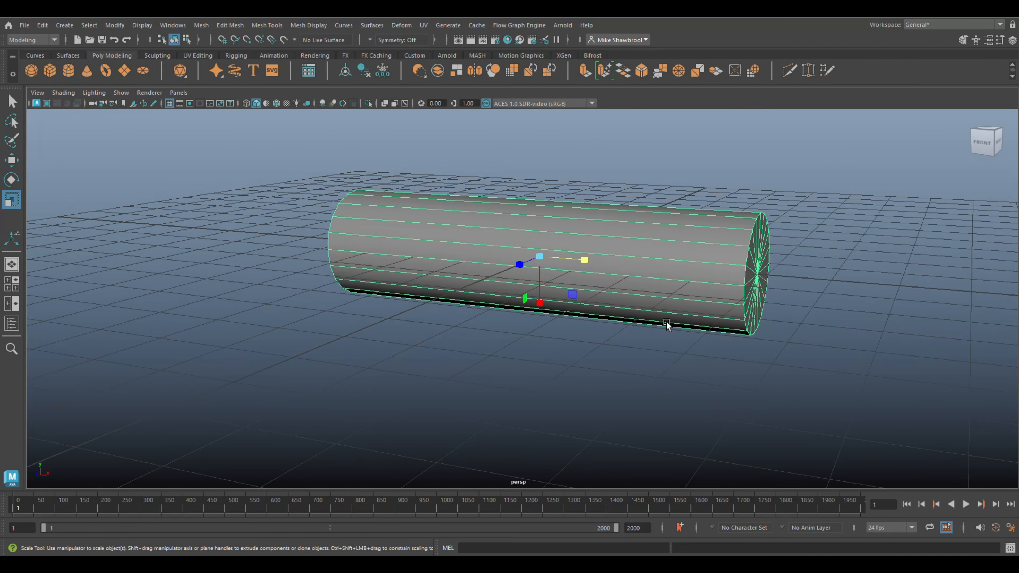
pyautogui.keyDown('alt'); pyautogui.moveTo(666, 323); pyautogui.dragTo(522, 363); pyautogui.keyUp('alt')
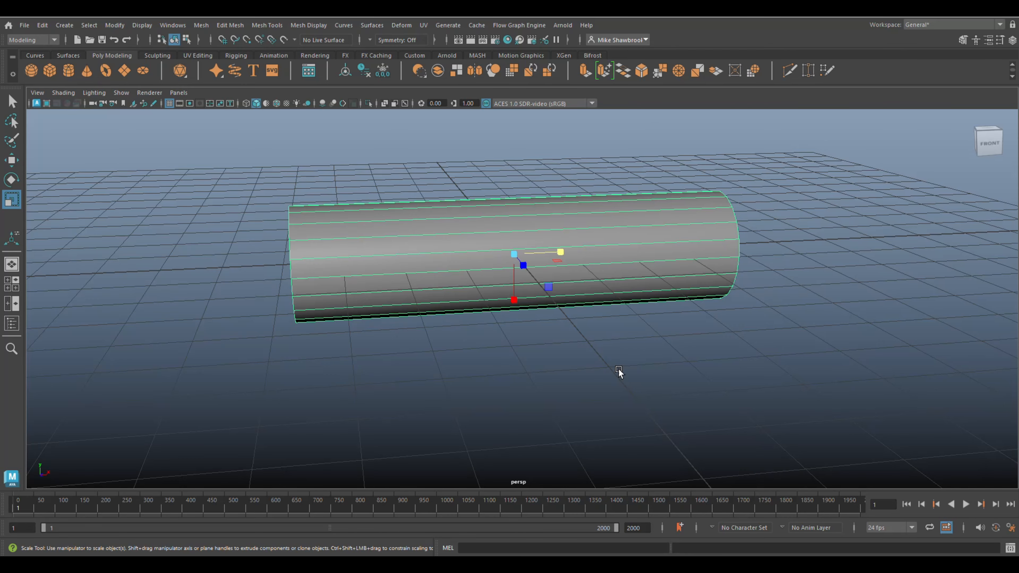
pyautogui.keyDown('alt'); pyautogui.moveTo(473, 421); pyautogui.dragTo(475, 422); pyautogui.keyUp('alt')
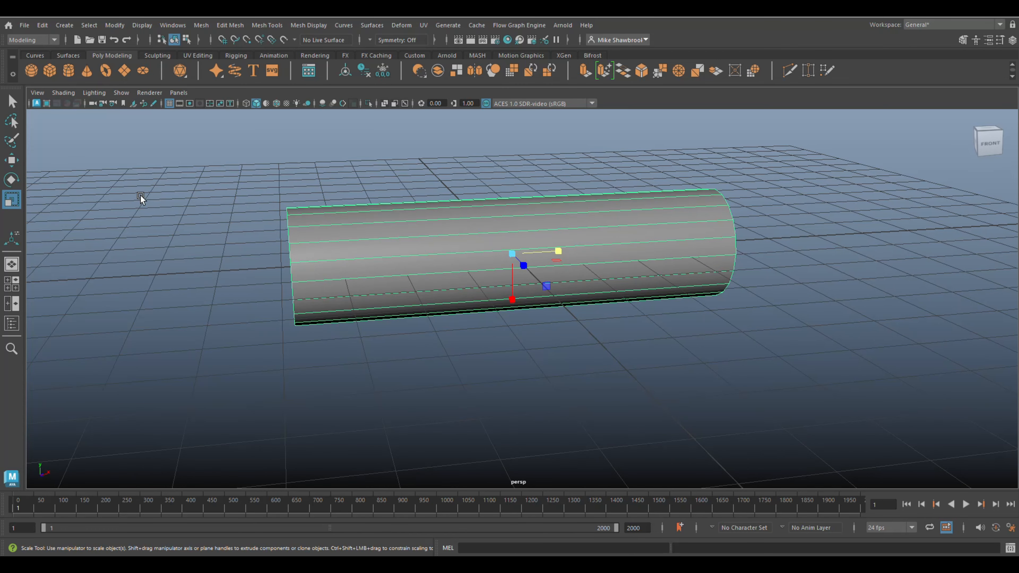
pyautogui.keyDown('alt'); pyautogui.moveTo(220, 346); pyautogui.dragTo(330, 346); pyautogui.keyUp('alt')
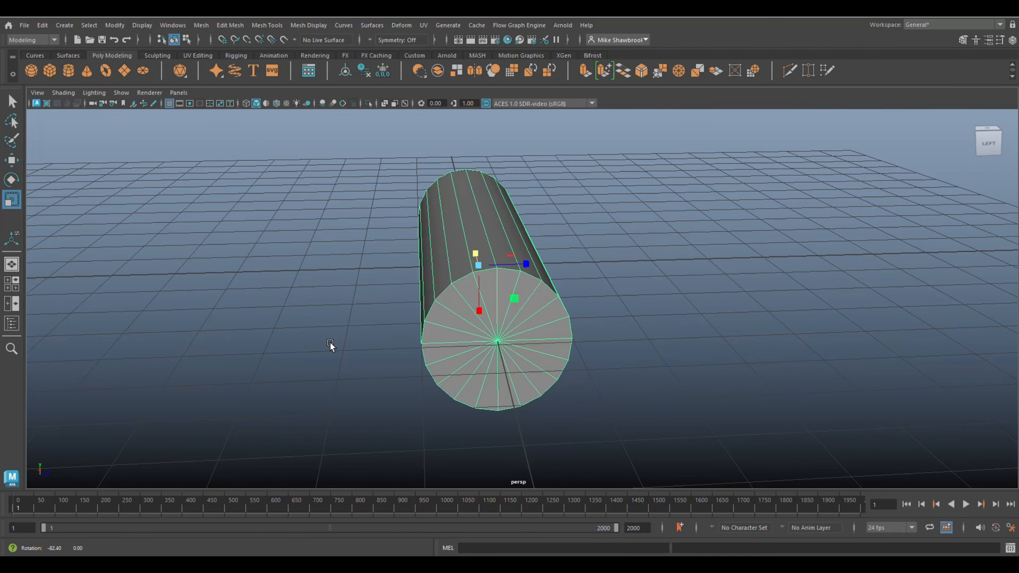
pyautogui.hotkey('ctrl', 'd')
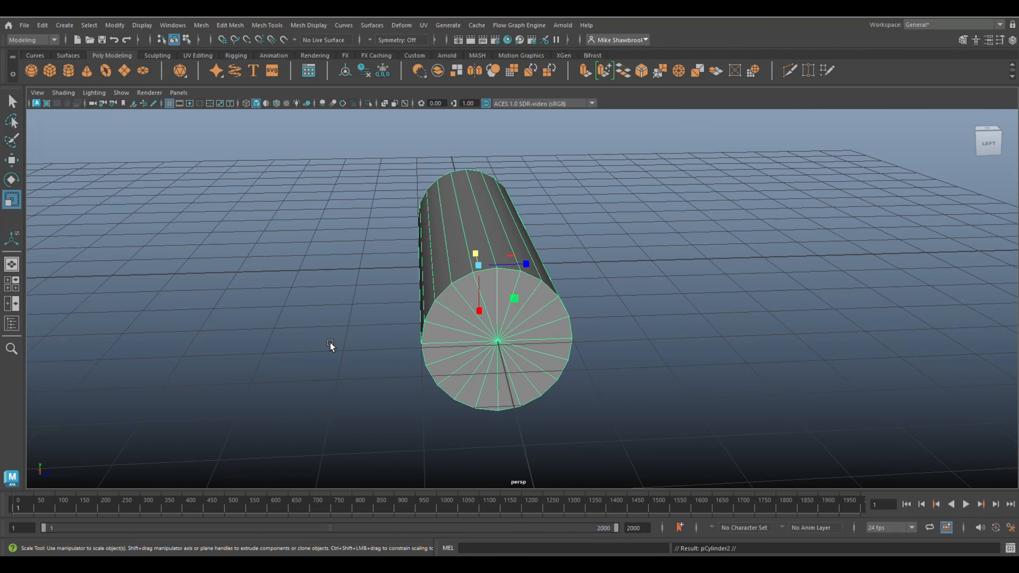
pyautogui.press('w')
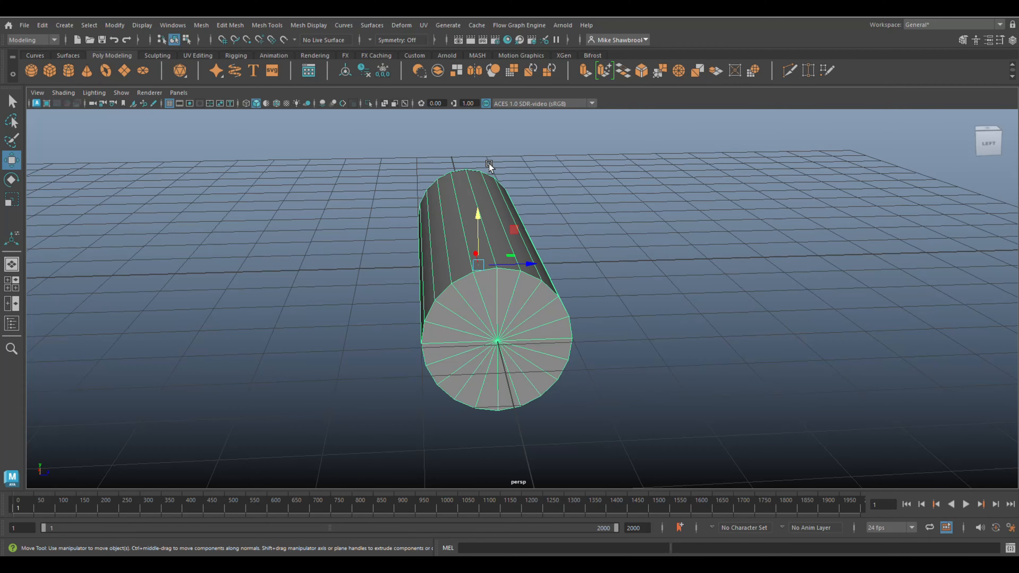
pyautogui.click(491, 147)
pyautogui.click(495, 252)
pyautogui.moveTo(478, 214); pyautogui.dragTo(484, 166)
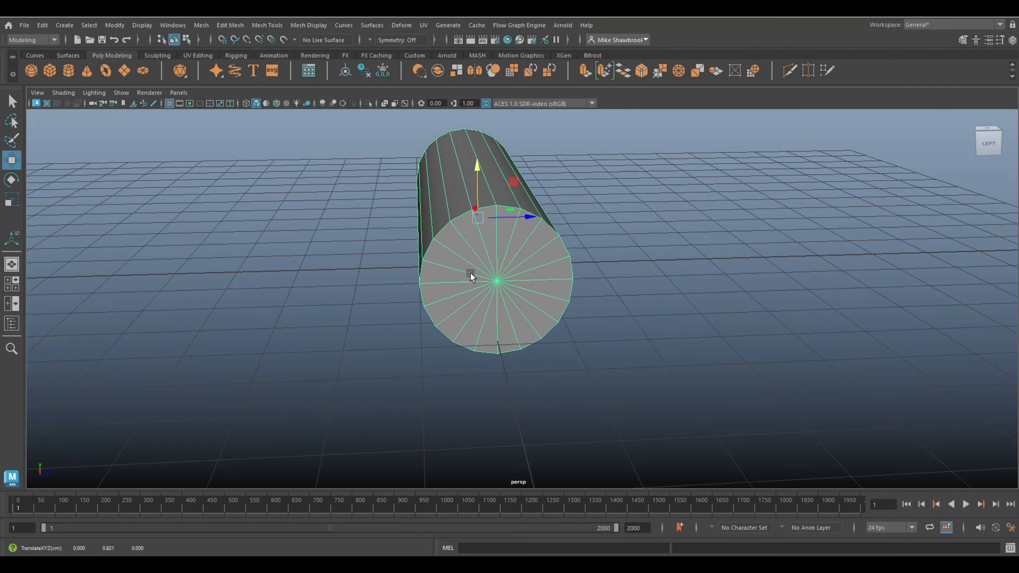
pyautogui.hotkey('ctrl', 'z')
# - Duplicate the cylinder and move the copy straight up about 2 cm, directly above the original
pyautogui.hotkey('ctrl', 'd')
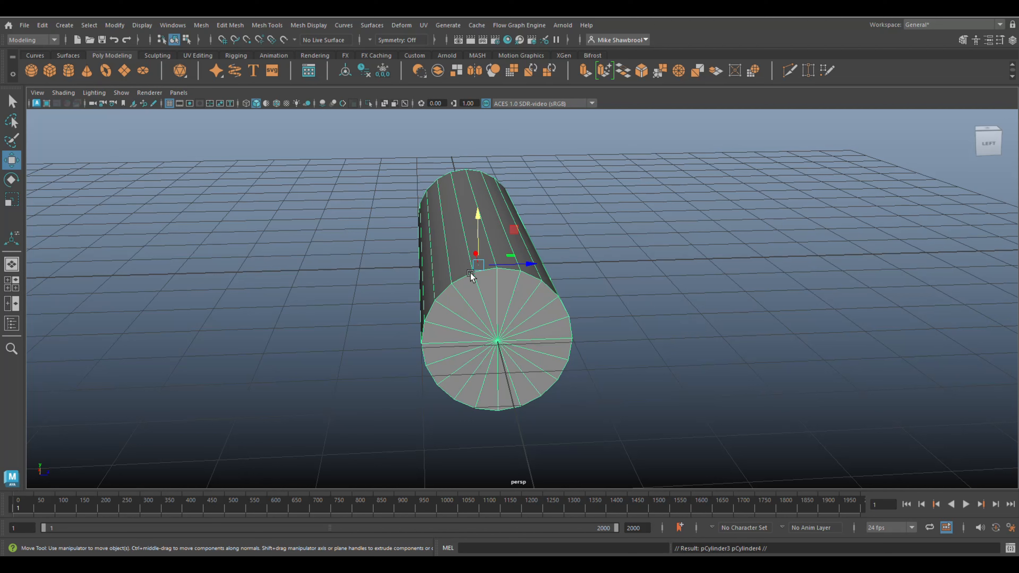
pyautogui.moveTo(477, 214); pyautogui.dragTo(489, 95)
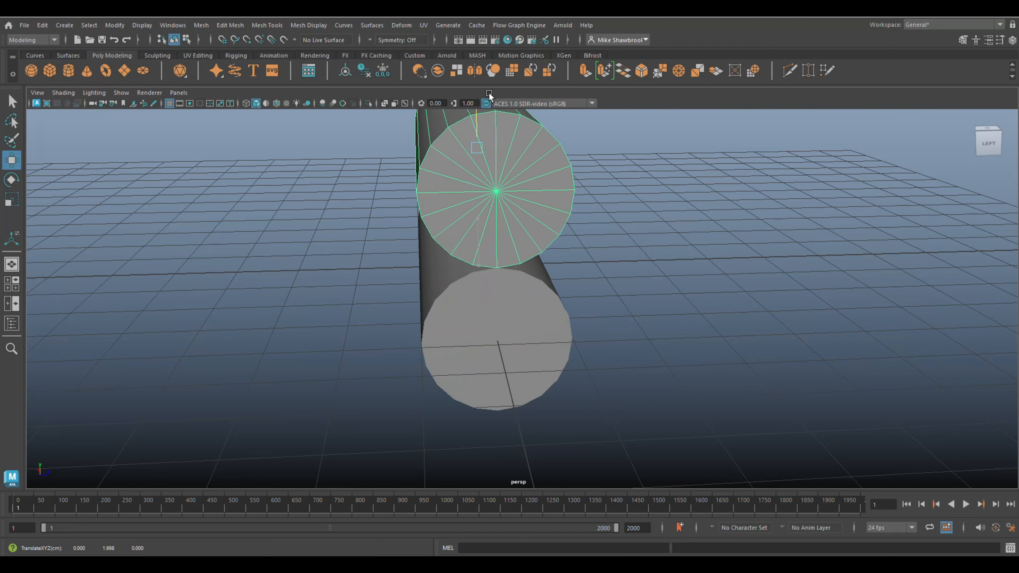
# - In the side view, scale the upper cylinder uniformly to about 0.344 and lower it to rest on the large cylinder at Y about 1.338
pyautogui.click(8, 284)
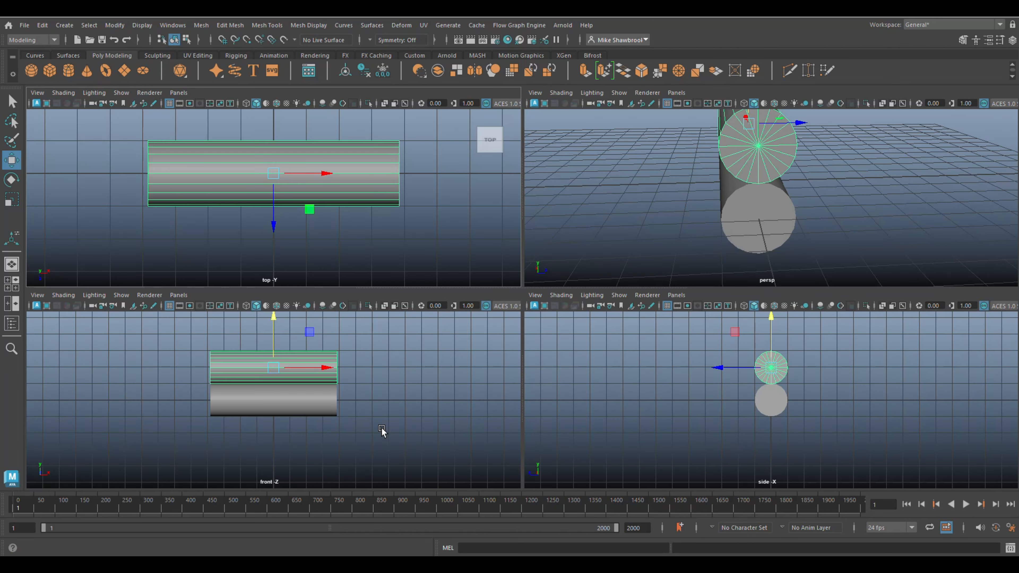
pyautogui.press('space')
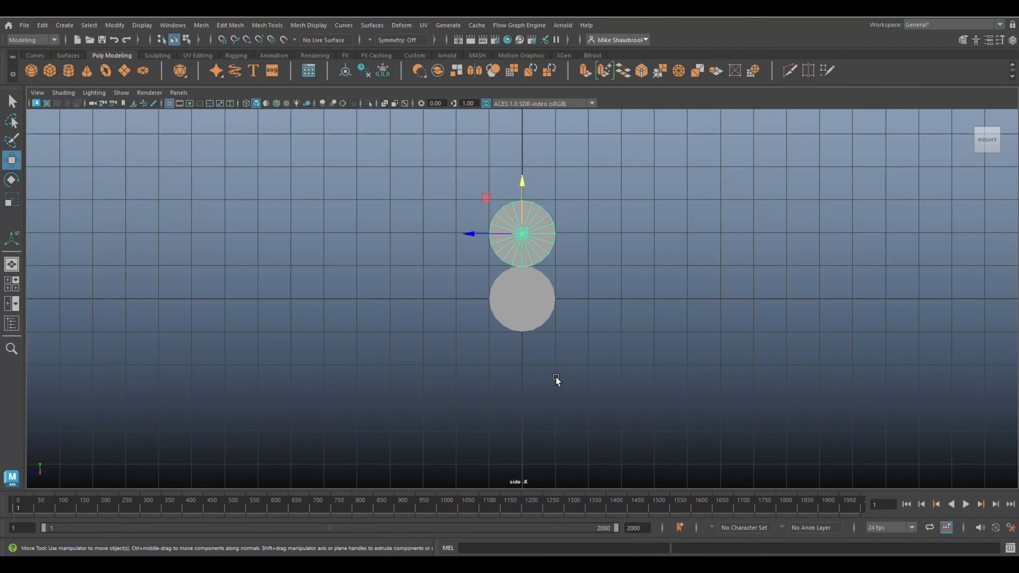
pyautogui.press('r')
pyautogui.moveTo(525, 236); pyautogui.dragTo(435, 248)
pyautogui.press('w')
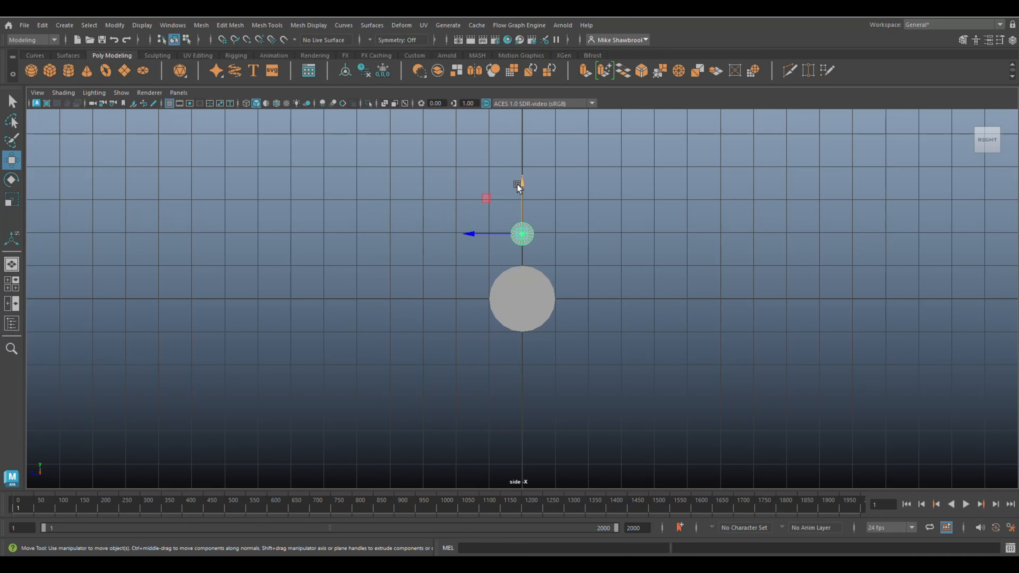
pyautogui.moveTo(521, 200); pyautogui.dragTo(524, 224)
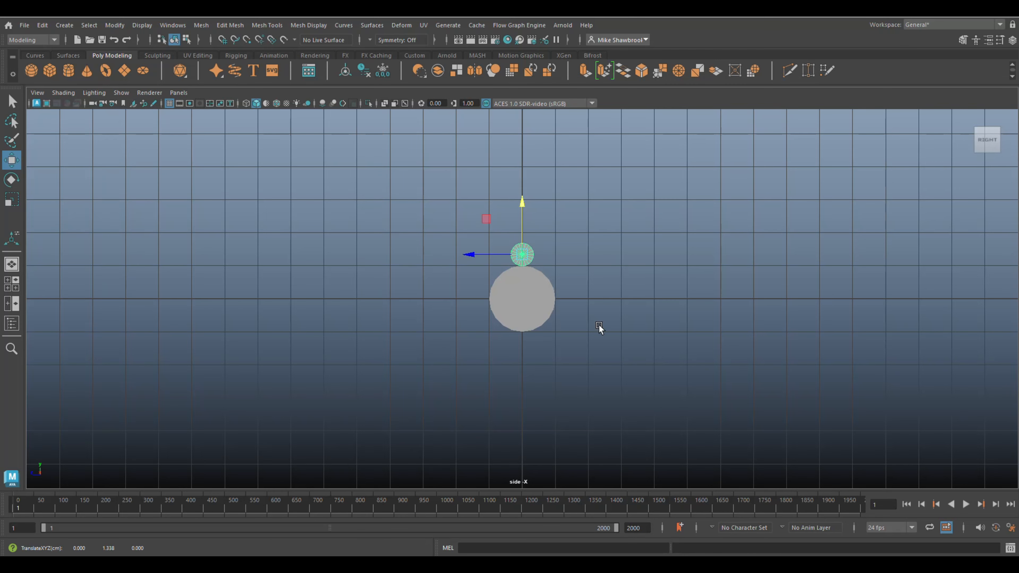
# - Stretch the small cylinder along its length to a scale of about 3.85, matching the large cylinder's length
pyautogui.scroll(4, 641, 367)
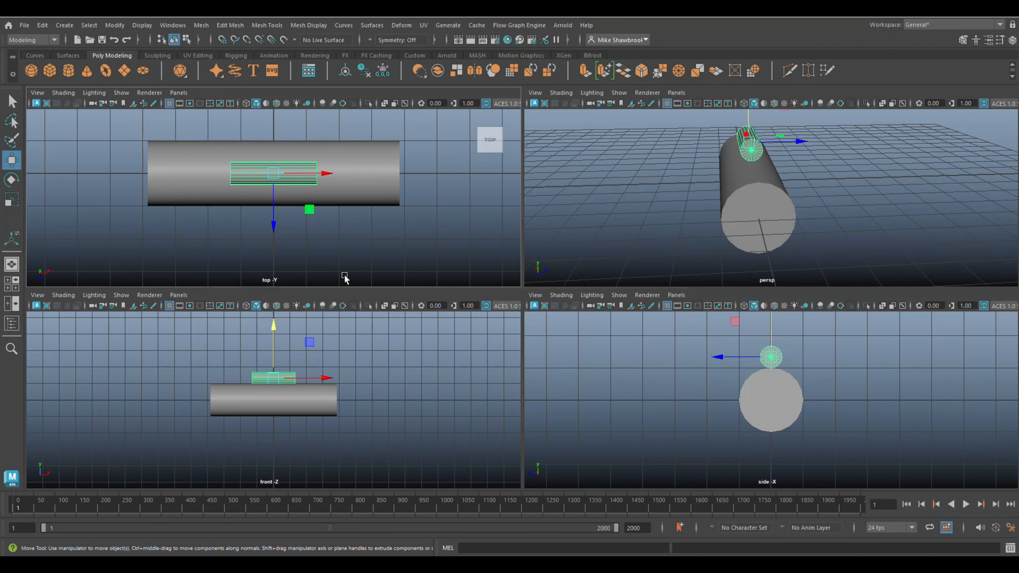
pyautogui.click(10, 283)
pyautogui.press('space')
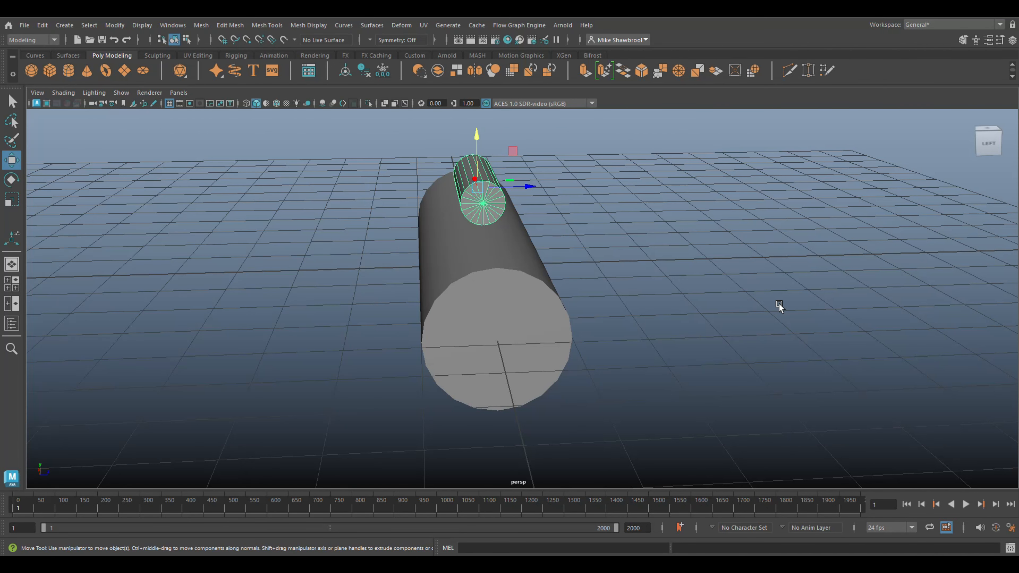
pyautogui.keyDown('alt'); pyautogui.moveTo(779, 304); pyautogui.dragTo(656, 300); pyautogui.keyUp('alt')
pyautogui.press('r')
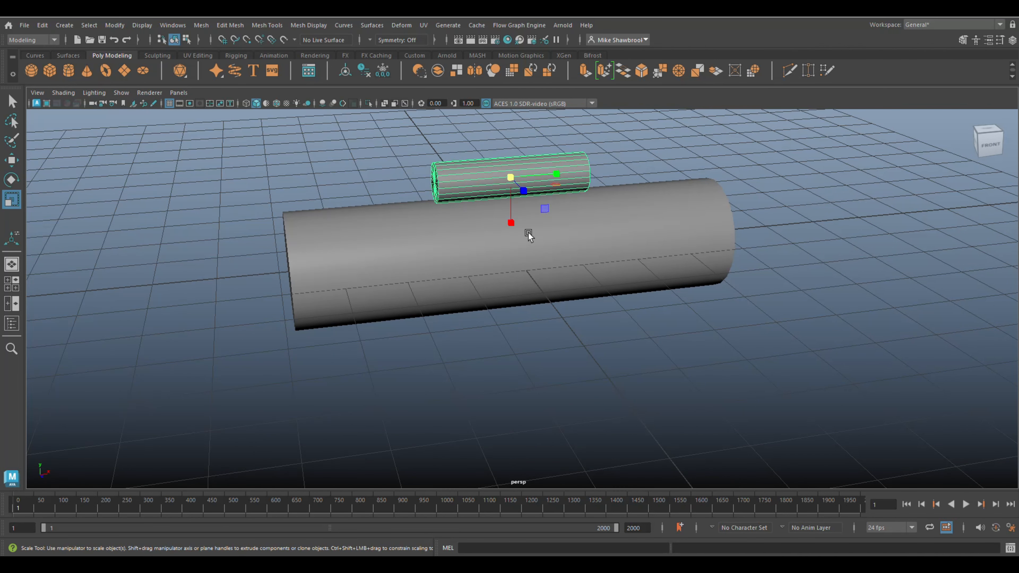
pyautogui.moveTo(559, 173); pyautogui.dragTo(650, 174)
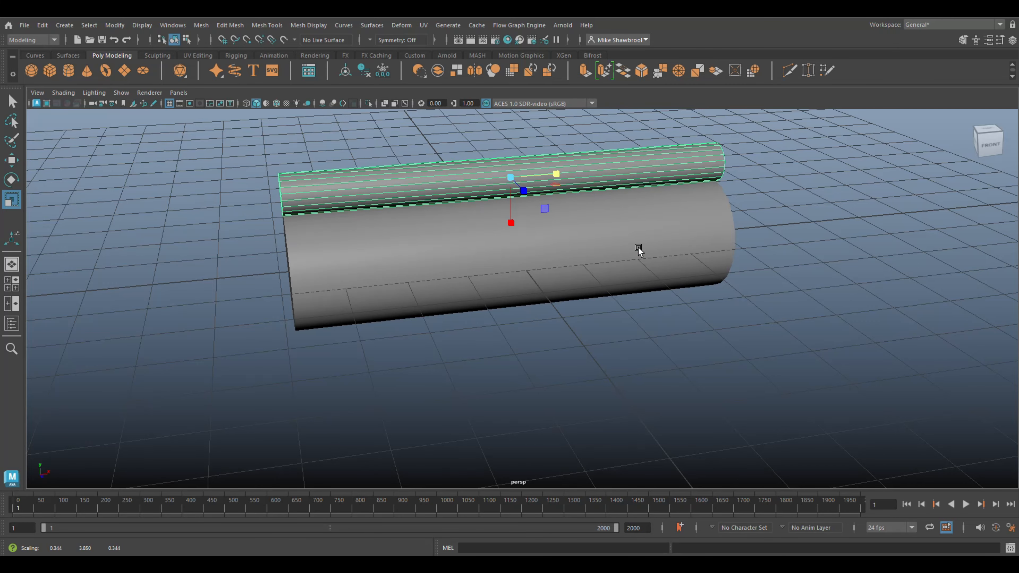
# - Insert 8 evenly spaced edge loops along the small cylinder with the Insert Edge Loop tool
pyautogui.keyDown('alt'); pyautogui.moveTo(637, 249); pyautogui.dragTo(668, 364); pyautogui.keyUp('alt')
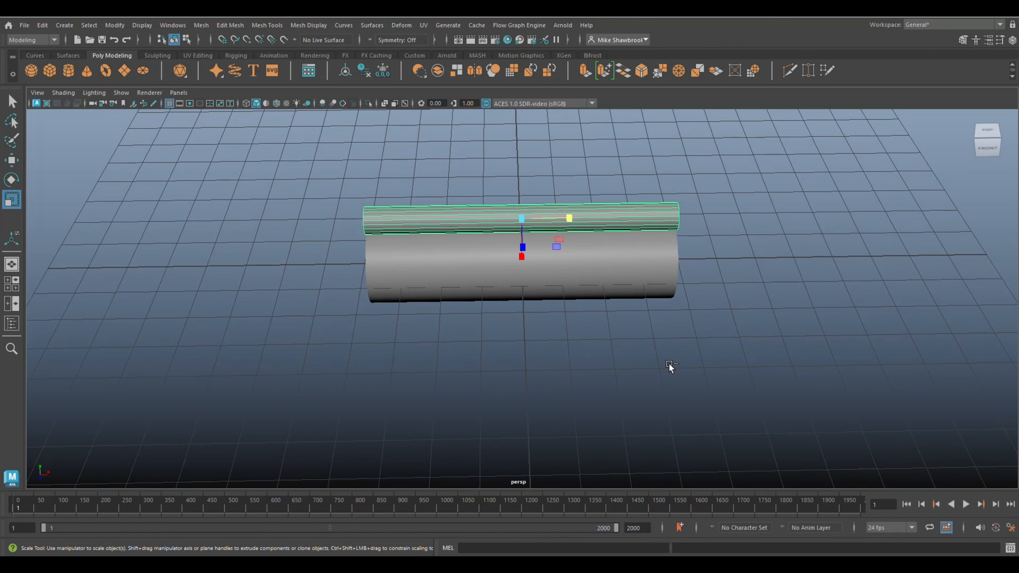
pyautogui.press('g')
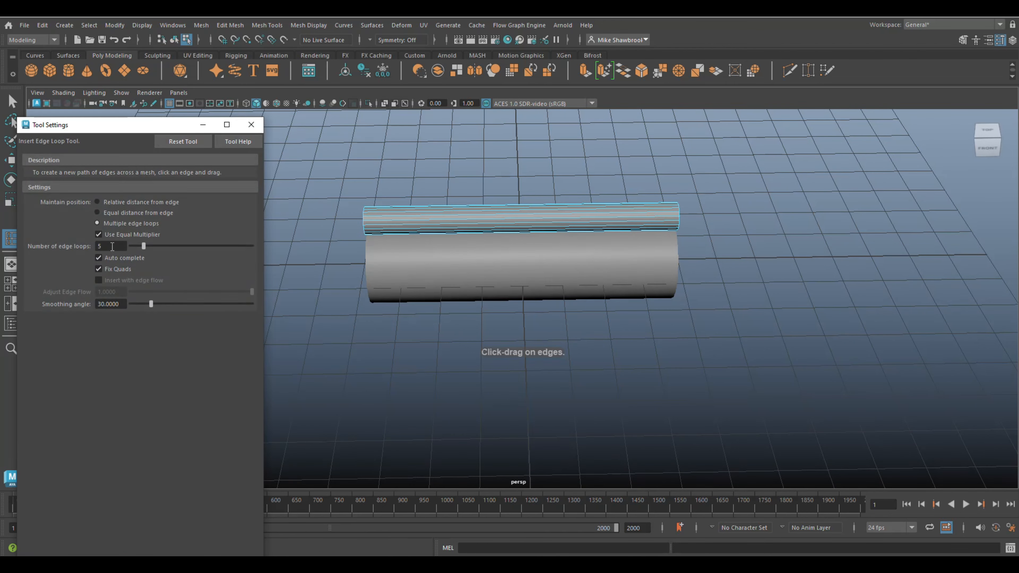
pyautogui.doubleClick(112, 247)
pyautogui.write('8')
pyautogui.click(559, 218)
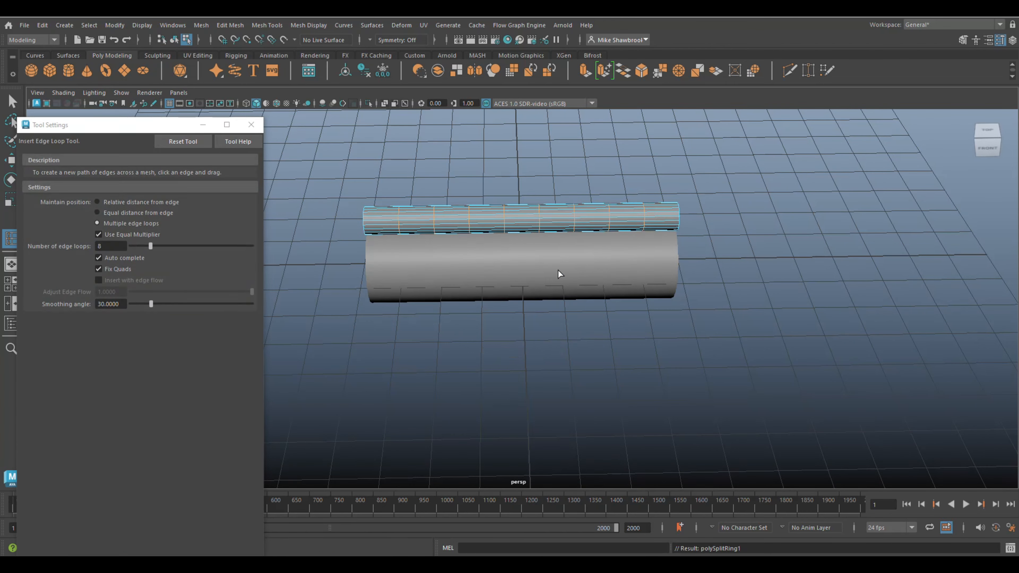
pyautogui.click(252, 126)
# - In object mode, select the small cylinder and snap its pivot to the grid origin at the large cylinder's centre
pyautogui.keyDown('alt'); pyautogui.moveTo(266, 314); pyautogui.dragTo(384, 333); pyautogui.keyUp('alt')
pyautogui.moveTo(496, 218); pyautogui.dragTo(549, 206, button='right')
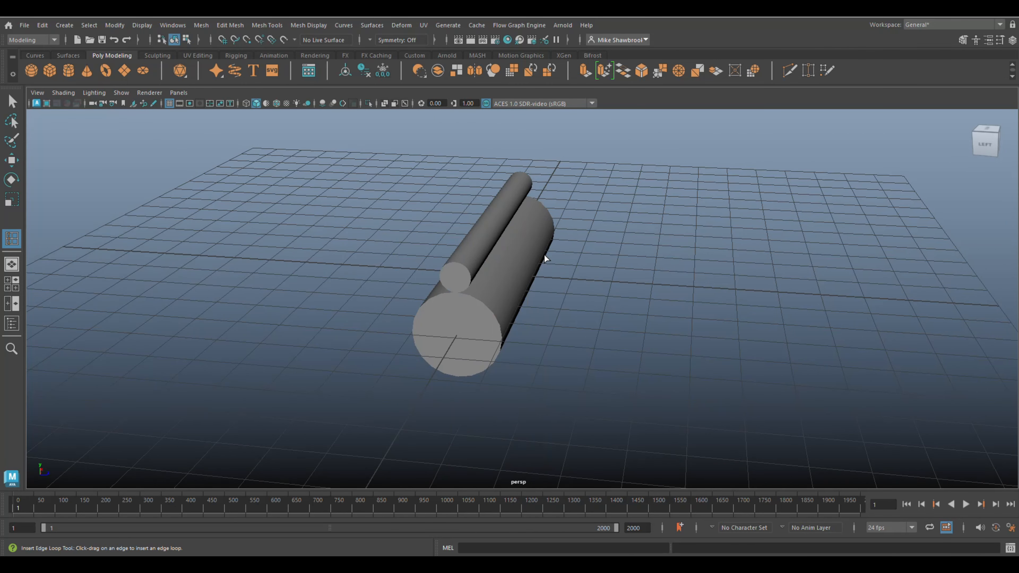
pyautogui.moveTo(550, 300)
pyautogui.keyDown('alt'); pyautogui.mouseDown()
pyautogui.moveTo(568, 279)
pyautogui.moveTo(563, 288)
pyautogui.mouseUp(); pyautogui.keyUp('alt')
pyautogui.click(478, 231)
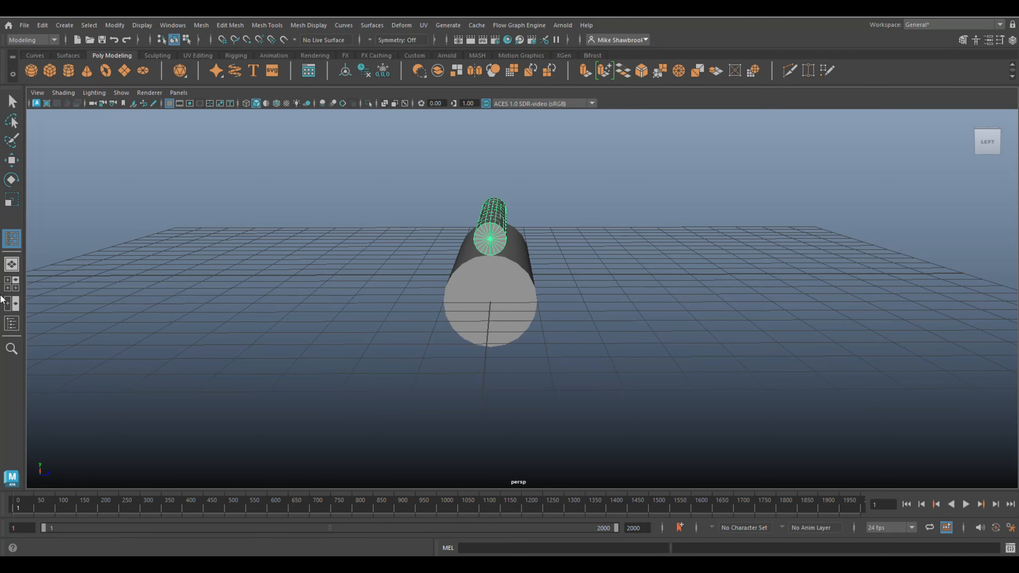
pyautogui.click(11, 284)
pyautogui.press('space')
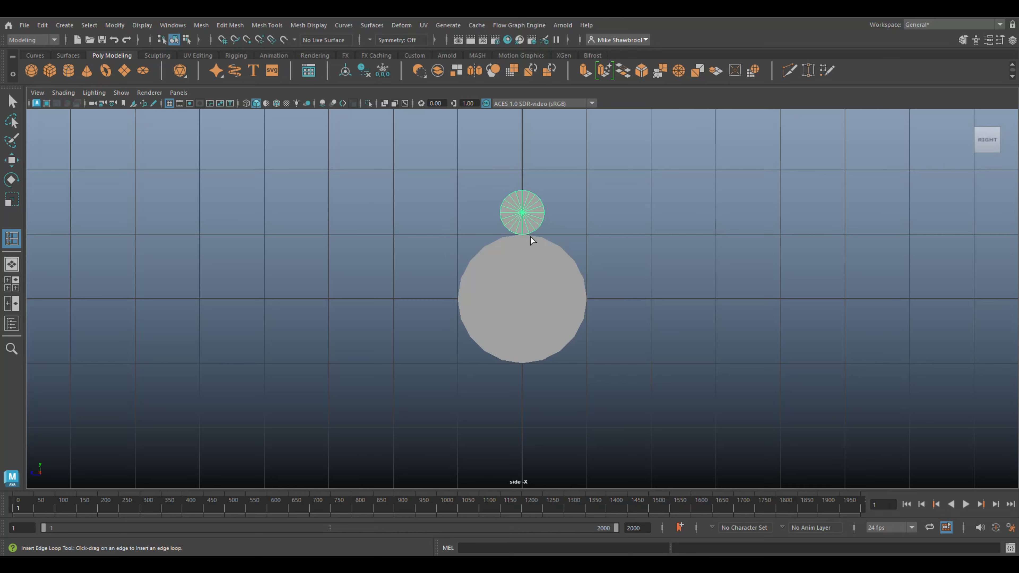
pyautogui.press('w')
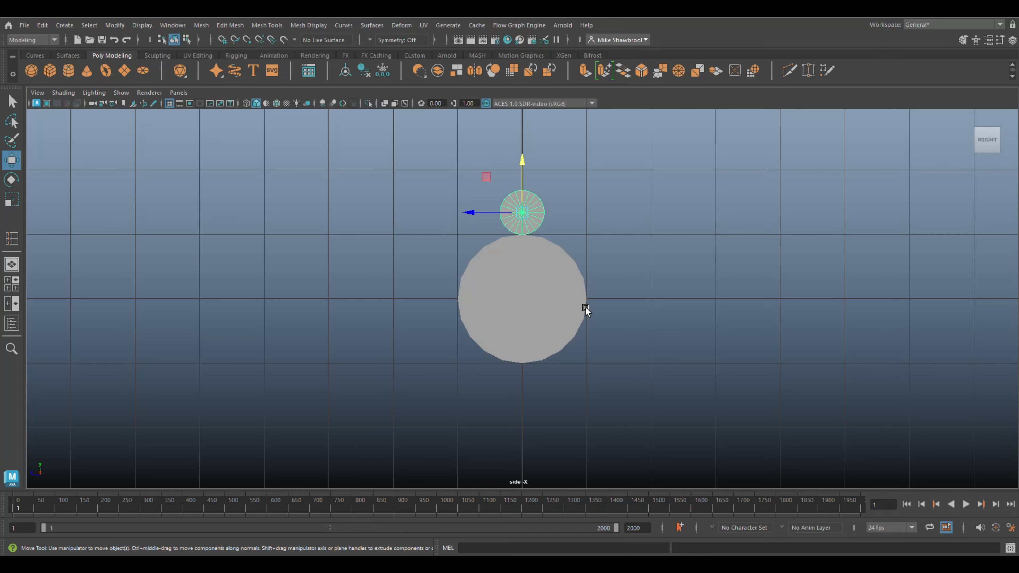
pyautogui.press('d')
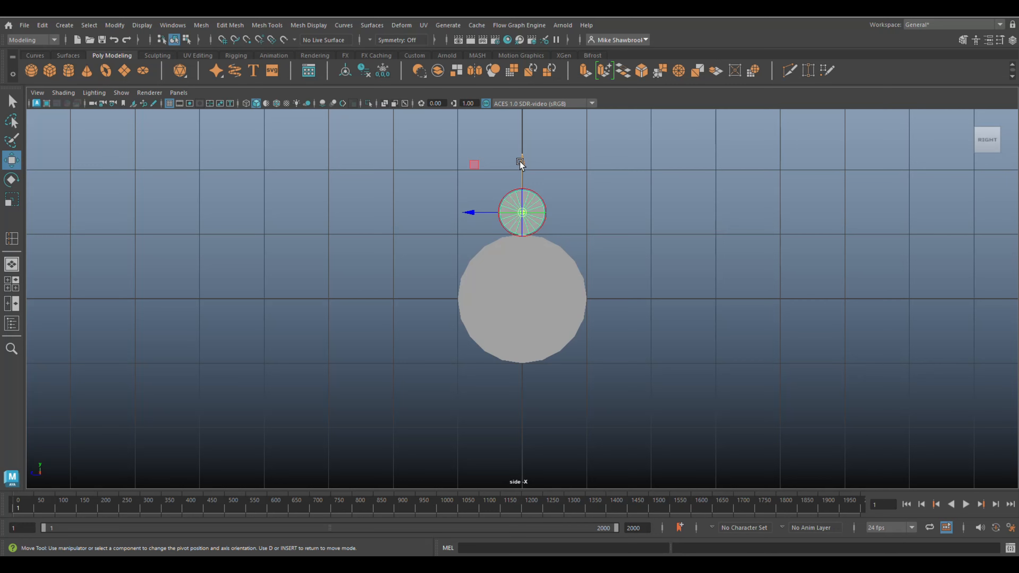
pyautogui.press('x')
pyautogui.moveTo(523, 159); pyautogui.dragTo(526, 288)
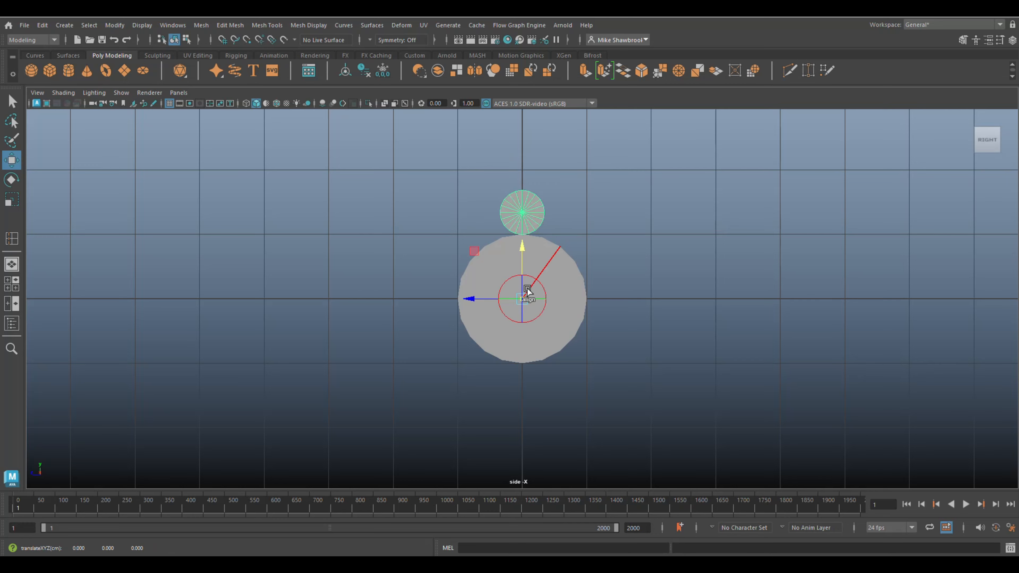
# - Duplicate the small cylinder with transform and rotate the copy 30 degrees clockwise around the large cylinder in the side view
pyautogui.press('d')
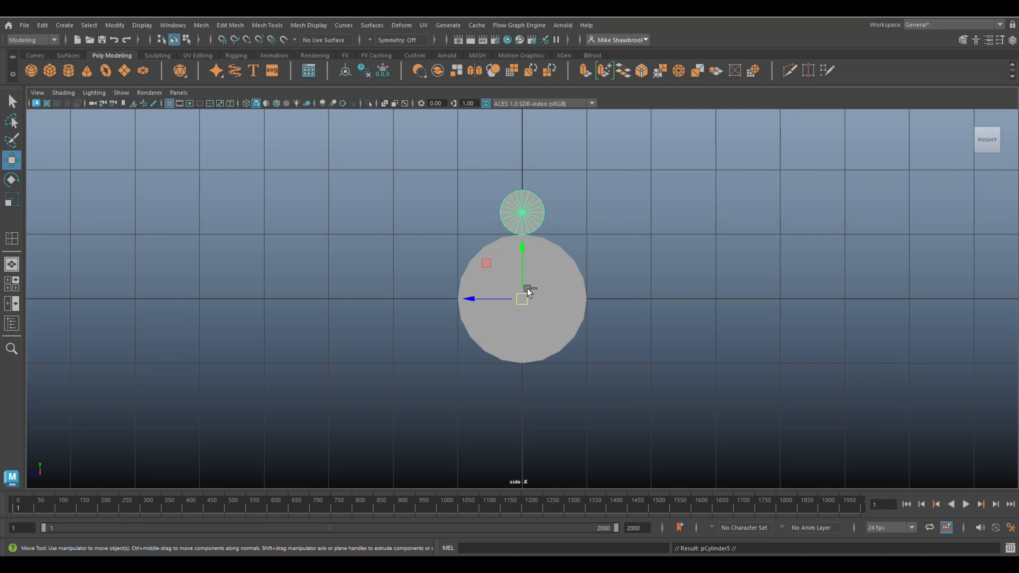
pyautogui.press('e')
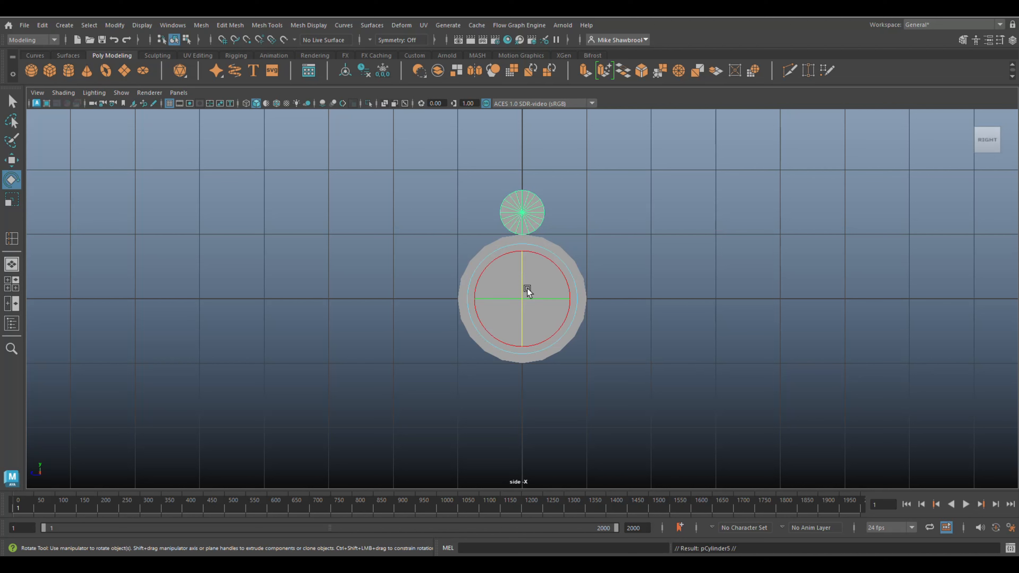
pyautogui.moveTo(545, 258); pyautogui.dragTo(565, 281)
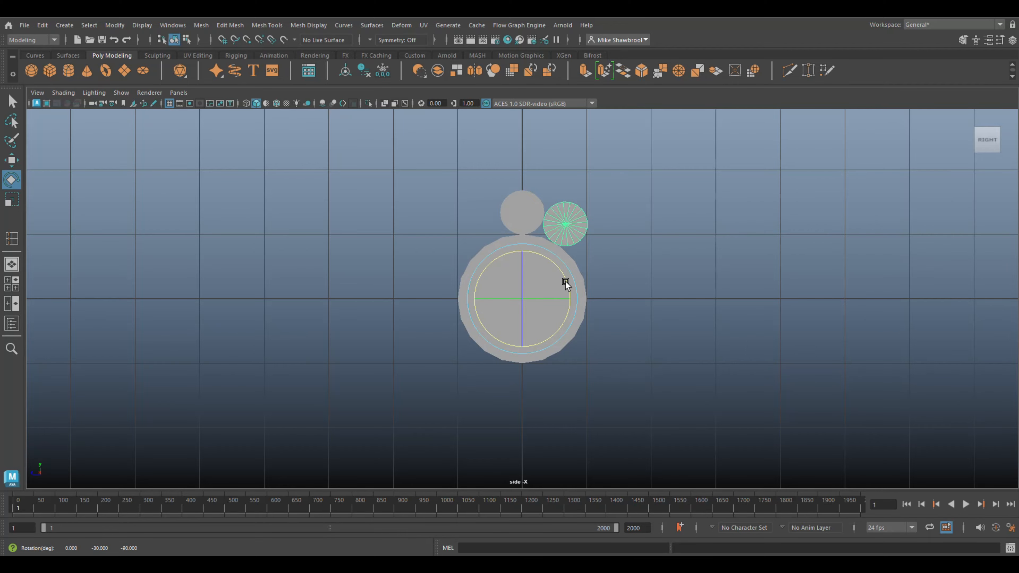
# - Repeat the duplicate with transform ten times to complete a ring of twelve small cylinders around the large one
pyautogui.hotkey('shift', 'd')
pyautogui.hotkey('shift', 'd')
pyautogui.hotkey('shift', 'd')
pyautogui.hotkey('shift', 'd')
pyautogui.hotkey('shift', 'd')
pyautogui.hotkey('shift', 'd')
pyautogui.hotkey('shift', 'd')
pyautogui.hotkey('shift', 'd')
pyautogui.hotkey('shift', 'd')
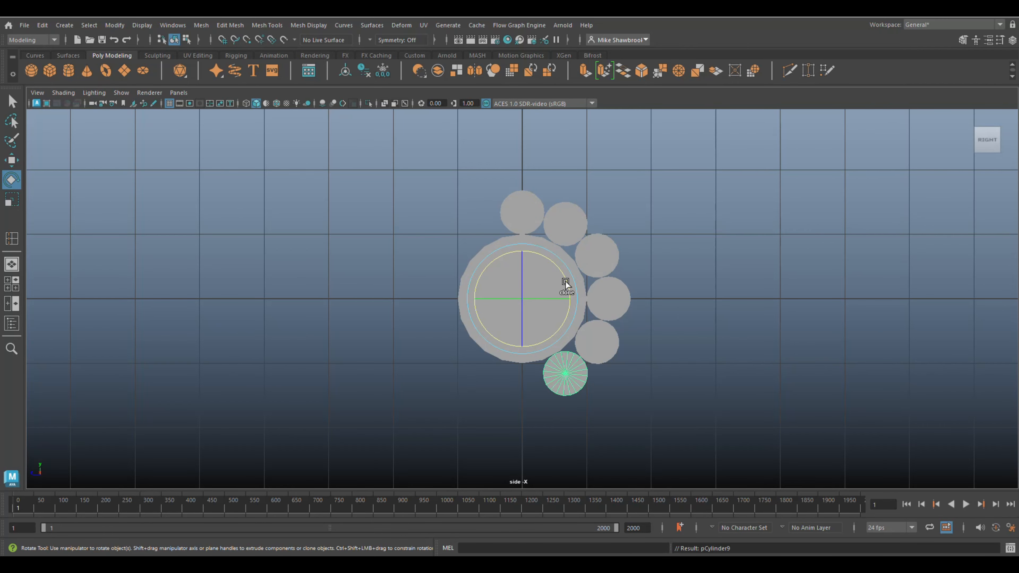
pyautogui.hotkey('shift', 'd')
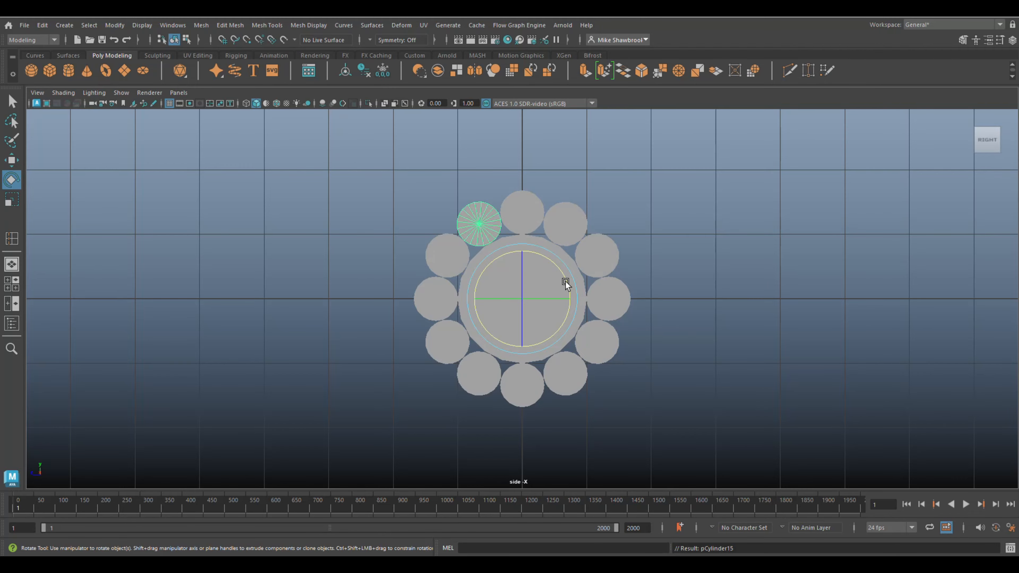
# - Select all twelve small cylinders without the large central one and combine them into a single mesh
pyautogui.click(11, 283)
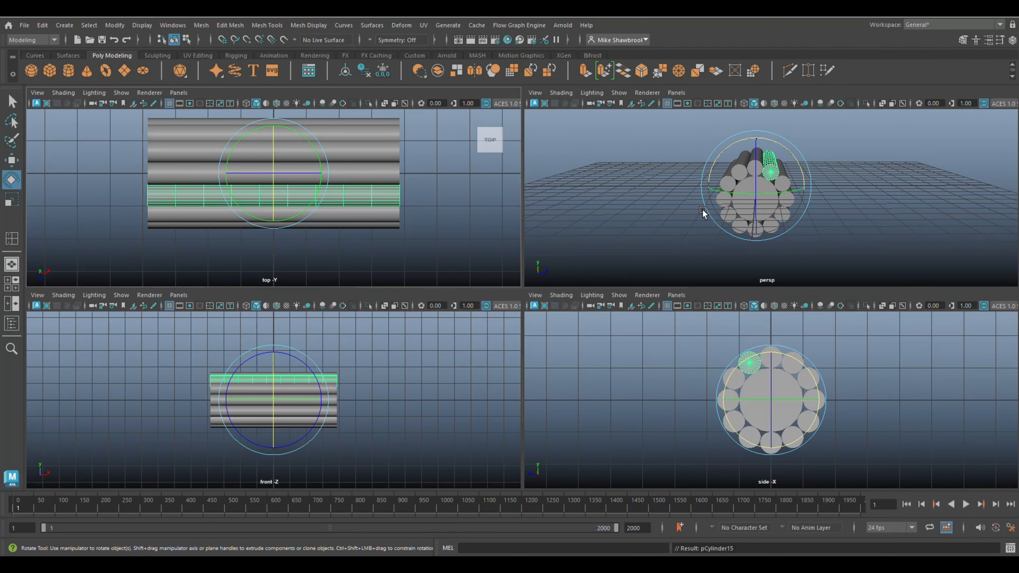
pyautogui.press('space')
pyautogui.keyDown('alt'); pyautogui.moveTo(697, 309); pyautogui.dragTo(514, 344); pyautogui.keyUp('alt')
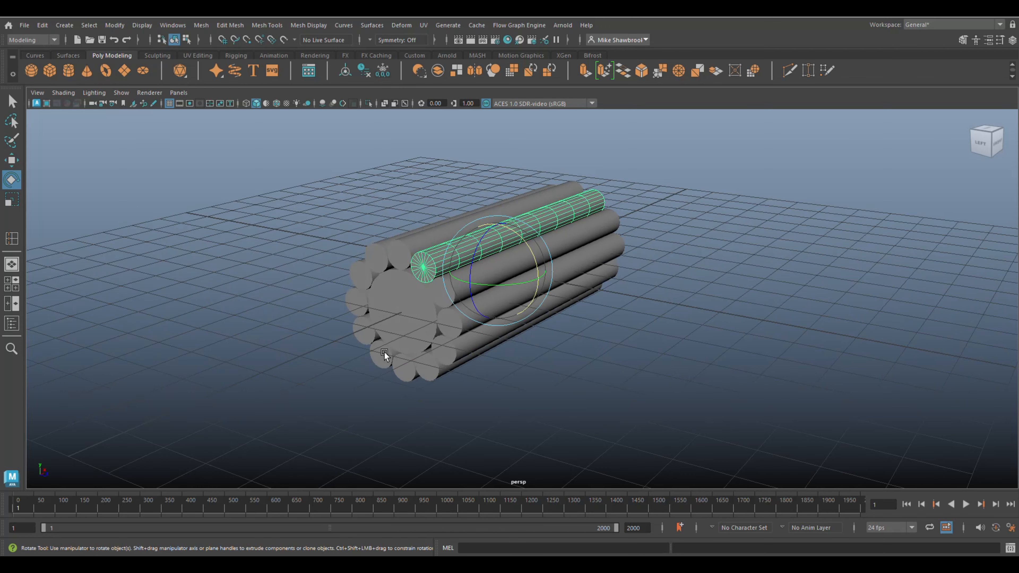
pyautogui.keyDown('alt'); pyautogui.moveTo(384, 352); pyautogui.dragTo(466, 391); pyautogui.keyUp('alt')
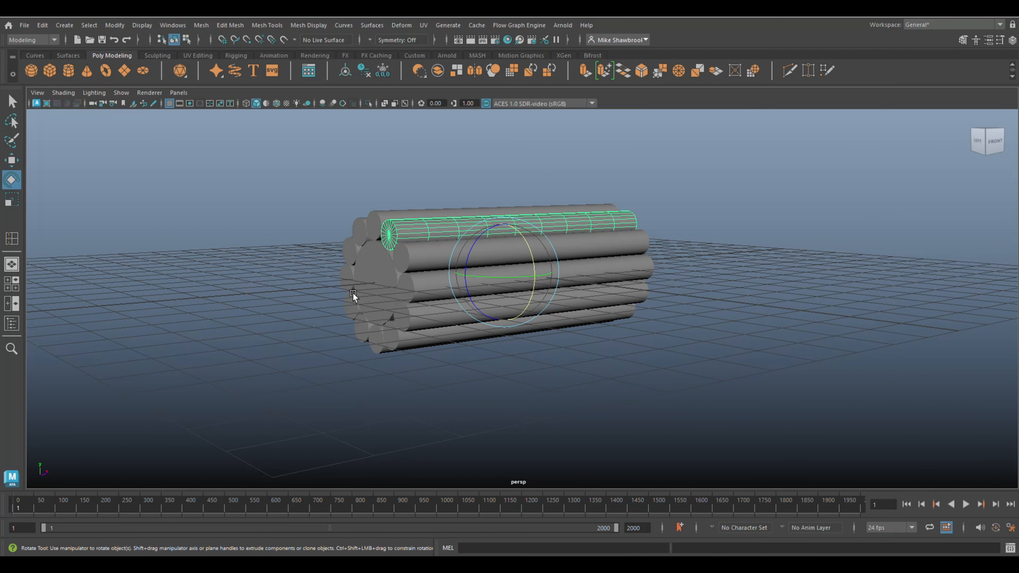
pyautogui.keyDown('alt'); pyautogui.moveTo(417, 358); pyautogui.dragTo(429, 375); pyautogui.keyUp('alt')
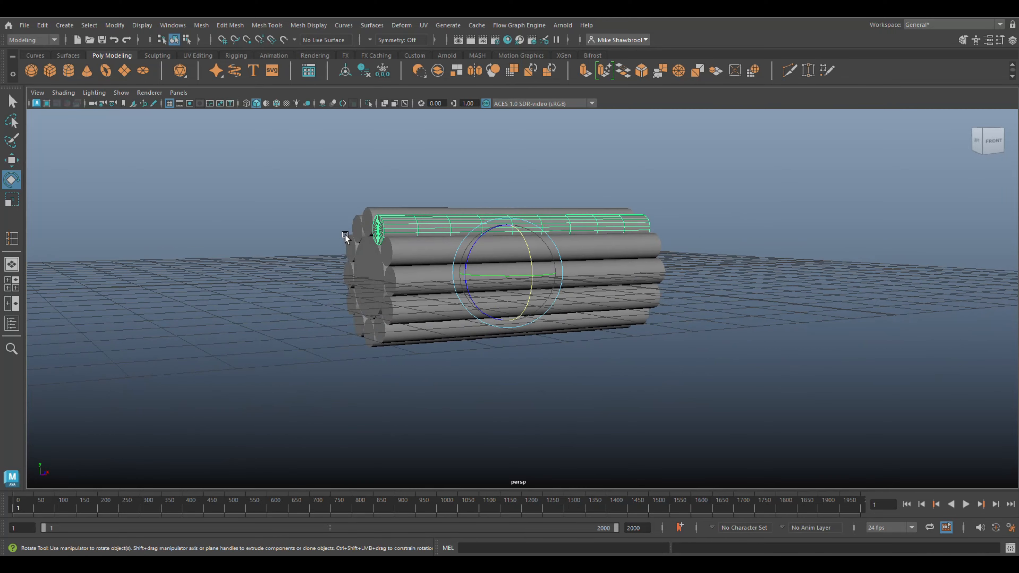
pyautogui.moveTo(297, 170); pyautogui.dragTo(512, 478)
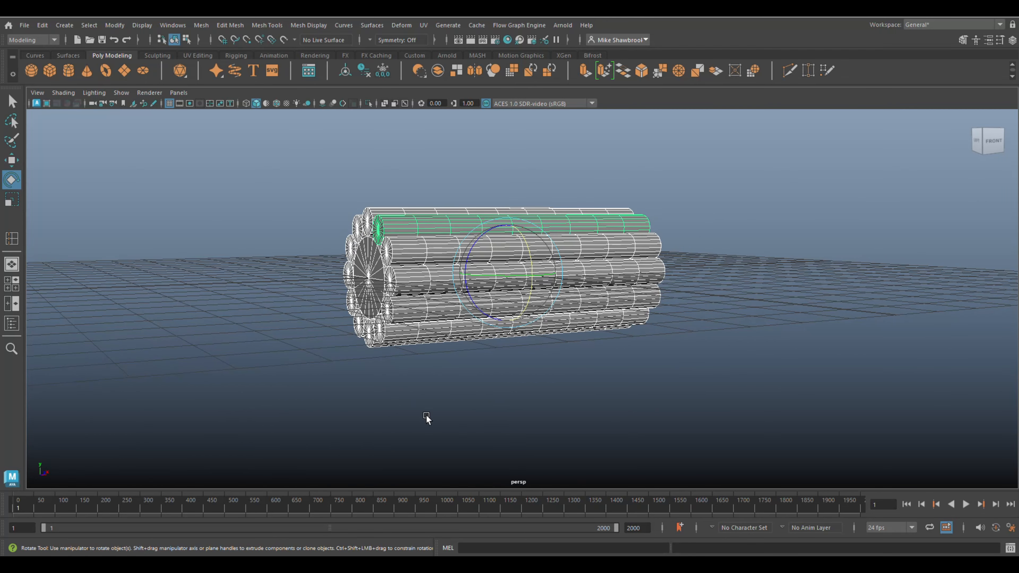
pyautogui.moveTo(368, 280); pyautogui.dragTo(413, 238, button='right')
pyautogui.click(646, 380)
pyautogui.moveTo(469, 161); pyautogui.dragTo(545, 518)
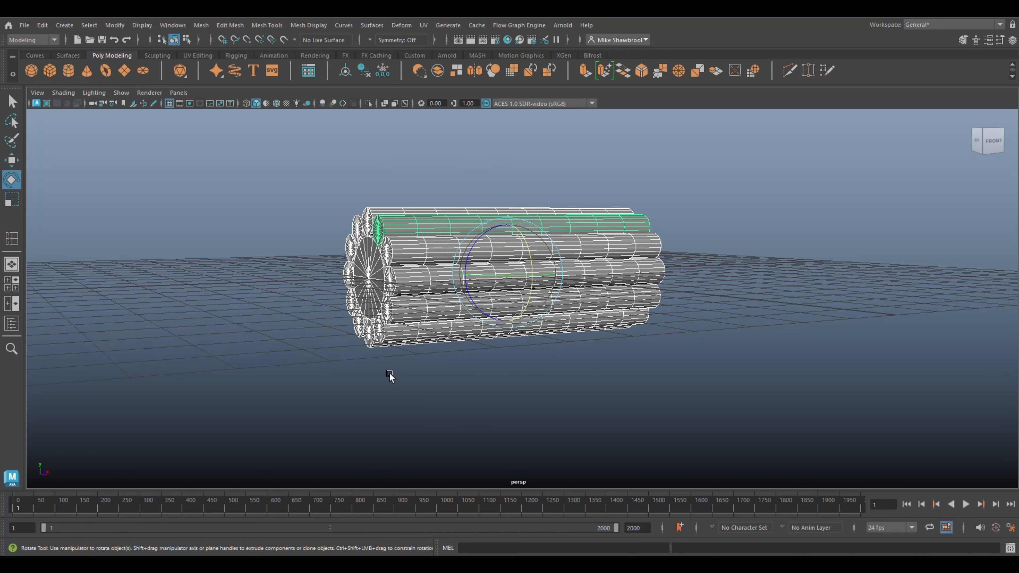
pyautogui.keyDown('shift'); pyautogui.click(365, 300); pyautogui.keyUp('shift')
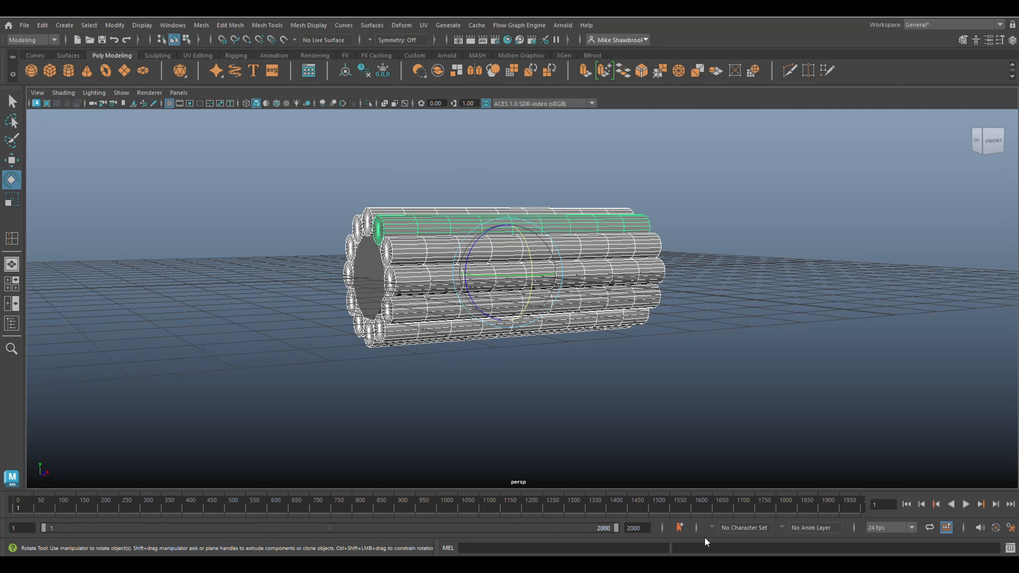
pyautogui.click(208, 26)
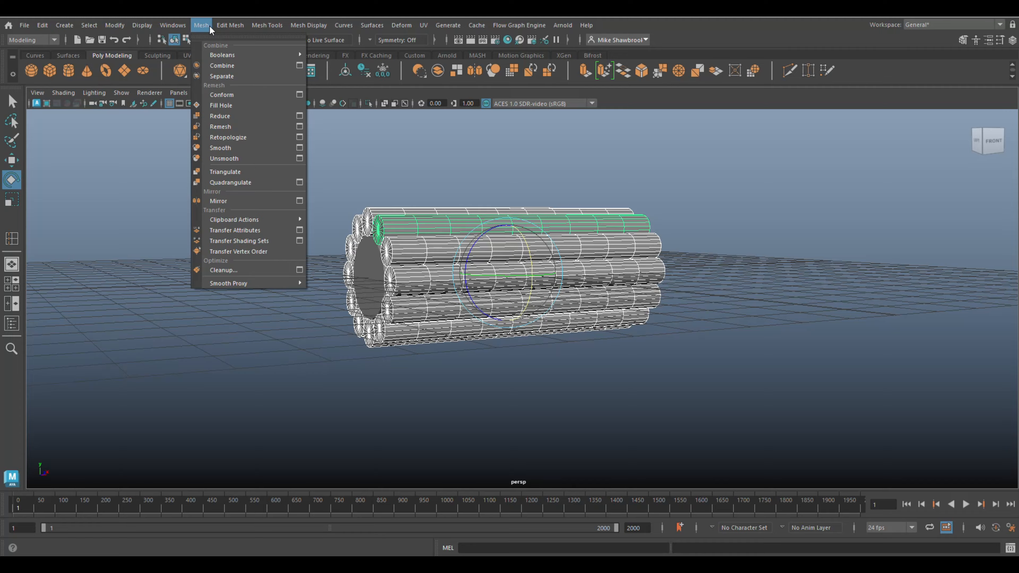
pyautogui.click(237, 65)
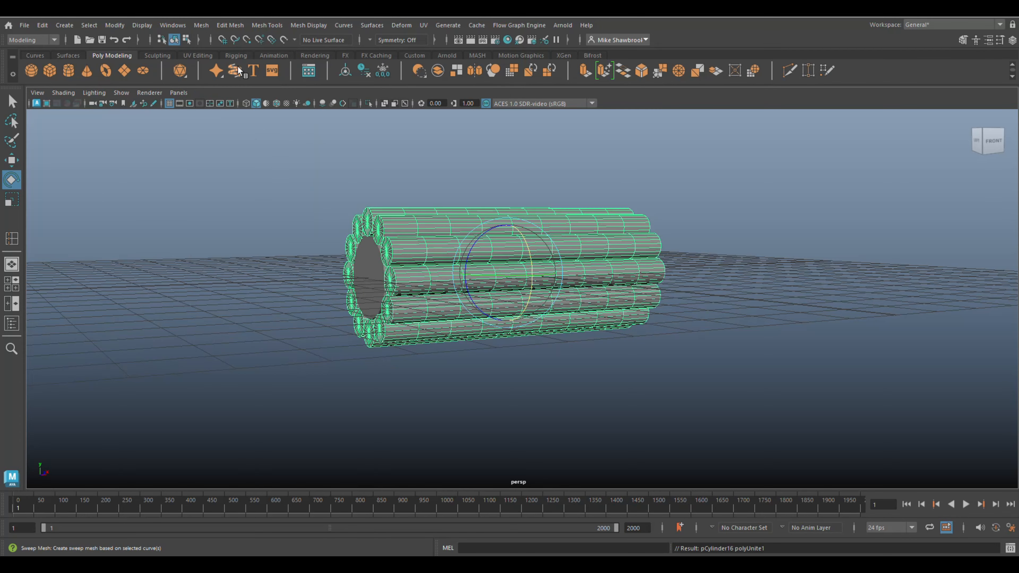
# - Delete the combined mesh's history, freeze its transformations and deselect it
pyautogui.click(42, 25)
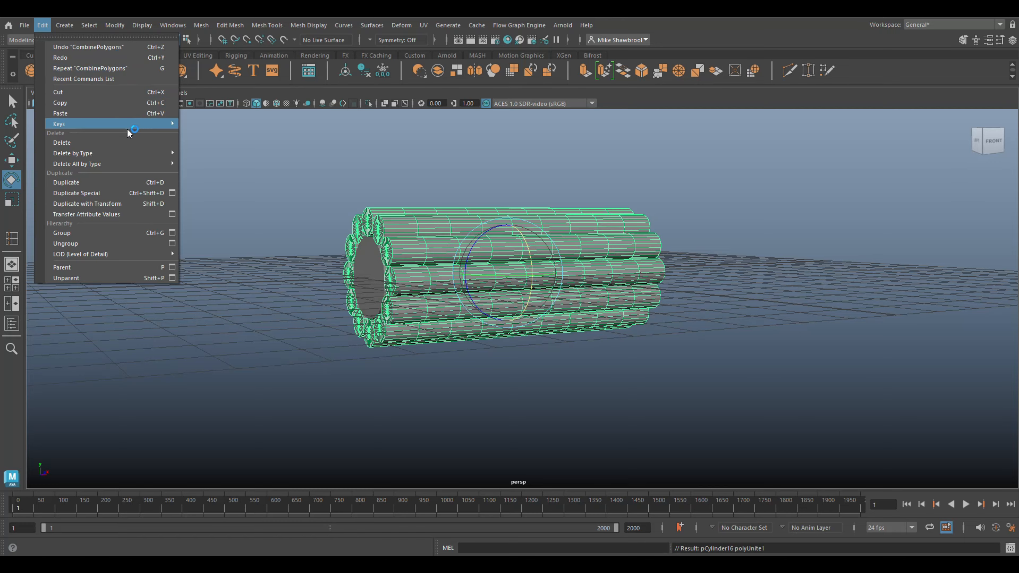
pyautogui.moveTo(124, 151)
pyautogui.click(202, 150)
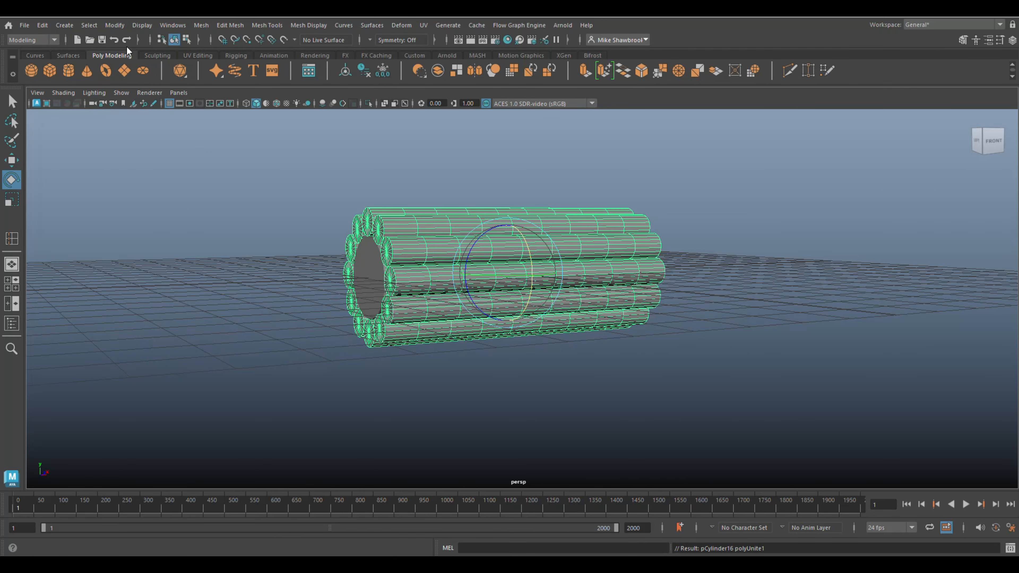
pyautogui.click(108, 24)
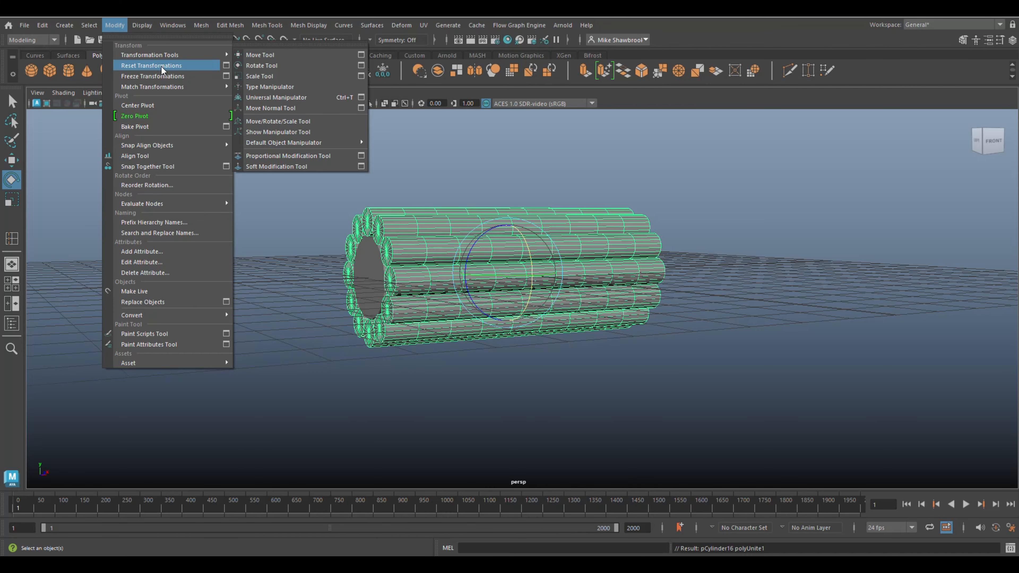
pyautogui.click(165, 75)
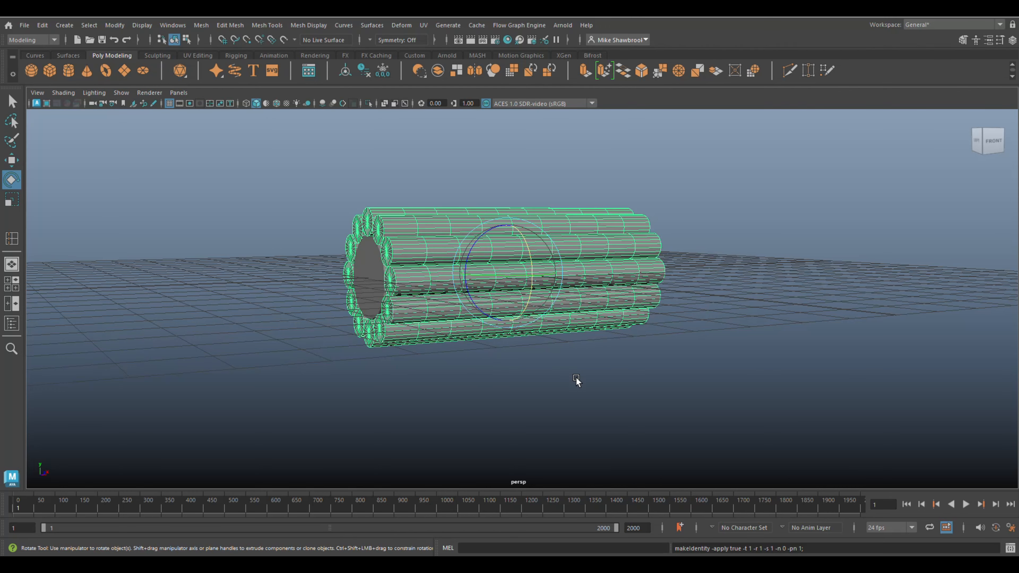
pyautogui.click(607, 398)
pyautogui.keyDown('alt'); pyautogui.moveTo(622, 405); pyautogui.dragTo(584, 412); pyautogui.keyUp('alt')
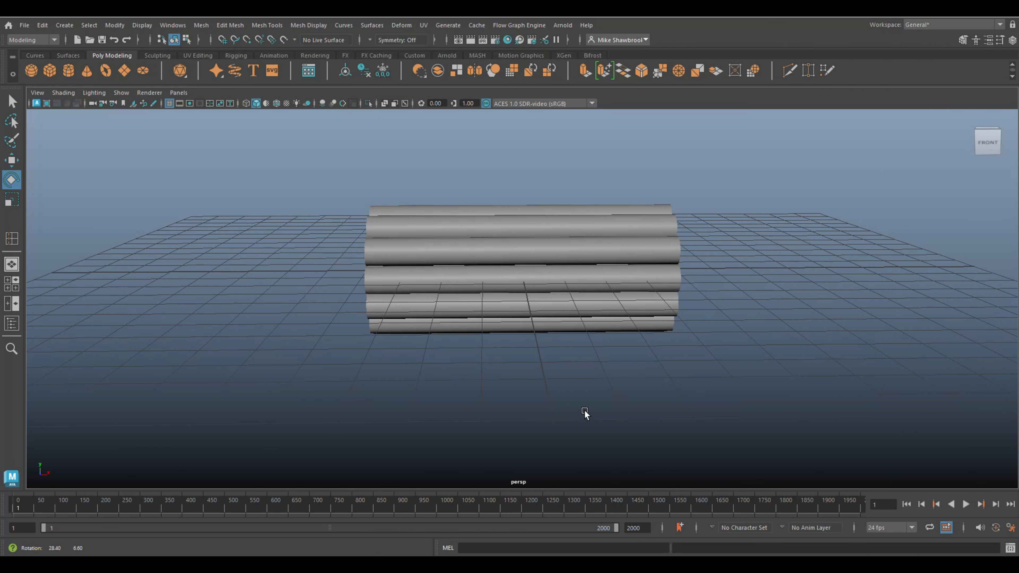
# - Switch the combined strand mesh to vertex mode and show it in the front view
pyautogui.click(493, 226)
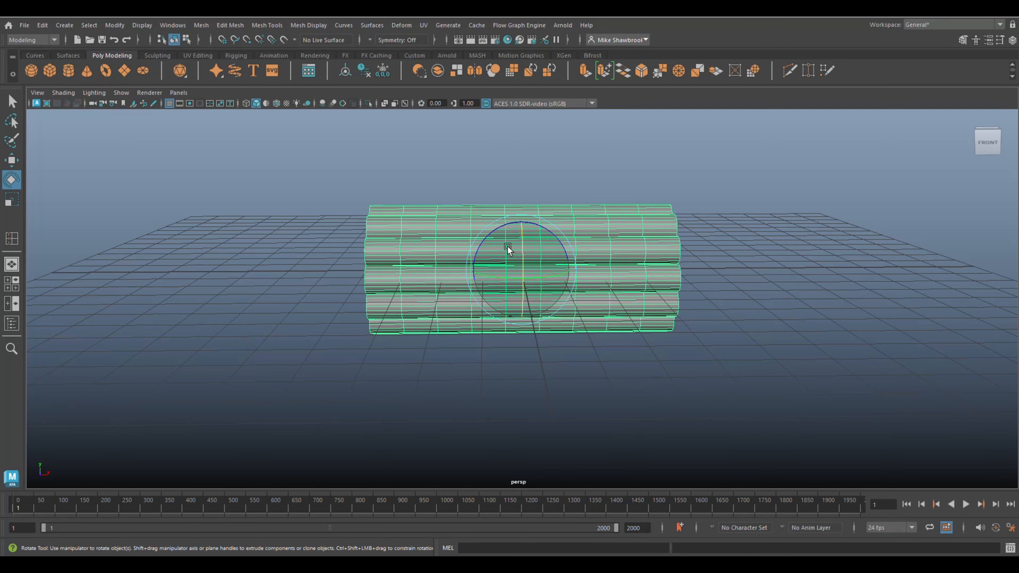
pyautogui.rightClick(499, 209)
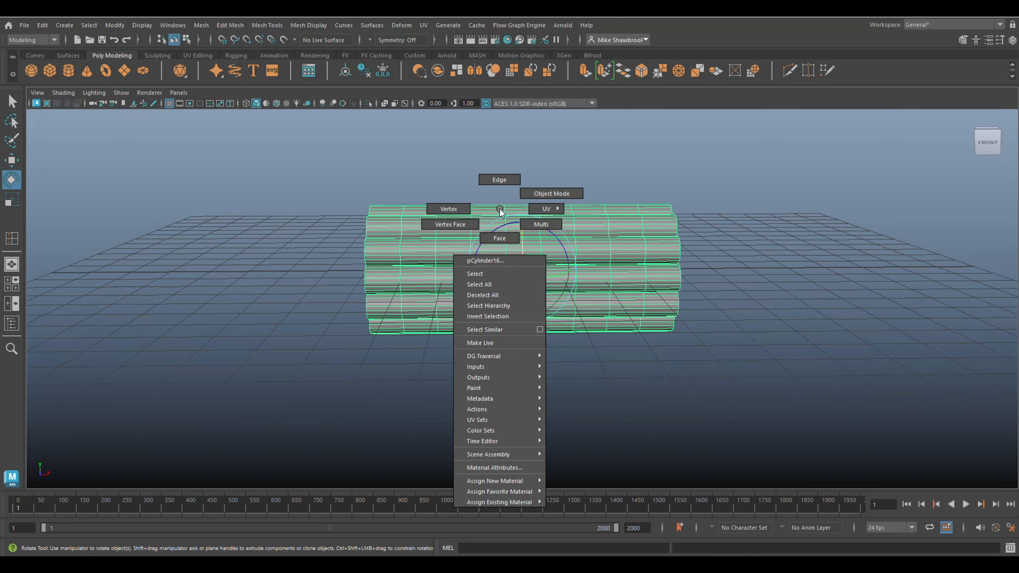
pyautogui.click(449, 210)
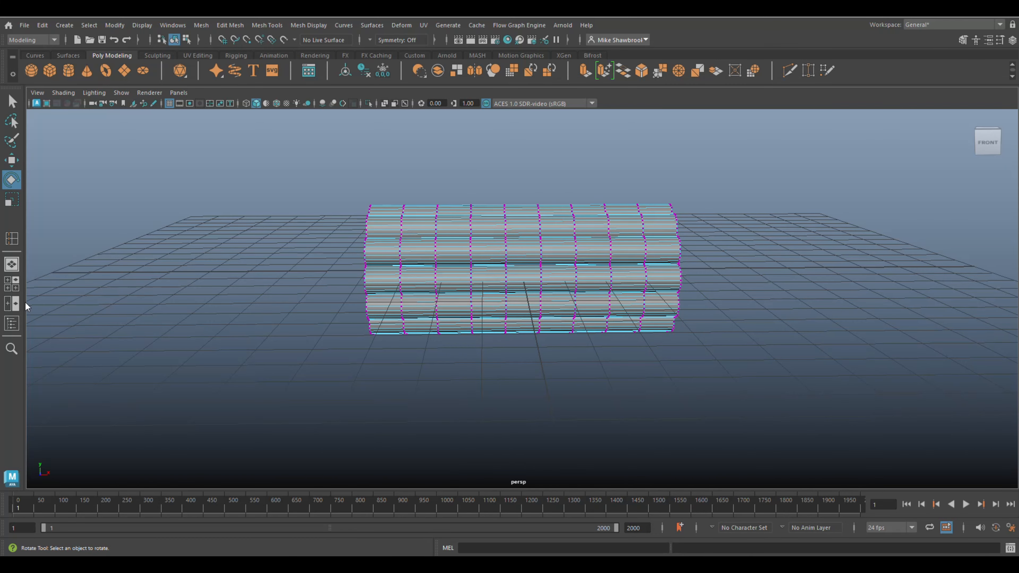
pyautogui.click(12, 283)
pyautogui.press('space')
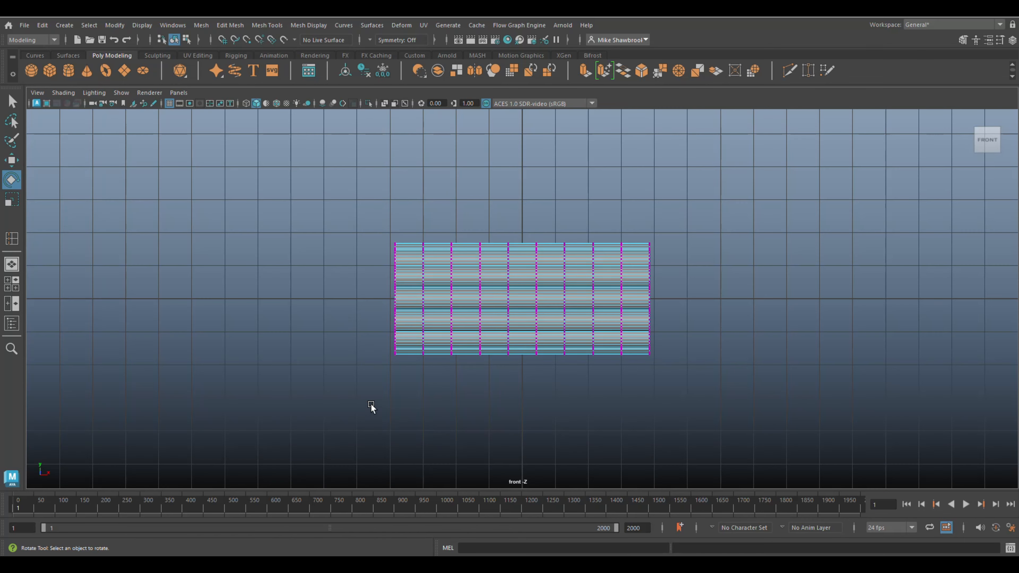
pyautogui.moveTo(407, 213); pyautogui.dragTo(515, 429)
pyautogui.moveTo(547, 434); pyautogui.dragTo(722, 441)
pyautogui.moveTo(409, 201); pyautogui.dragTo(483, 359)
pyautogui.moveTo(473, 365); pyautogui.dragTo(665, 413)
pyautogui.moveTo(411, 202); pyautogui.dragTo(670, 355)
pyautogui.moveTo(412, 218); pyautogui.dragTo(480, 270)
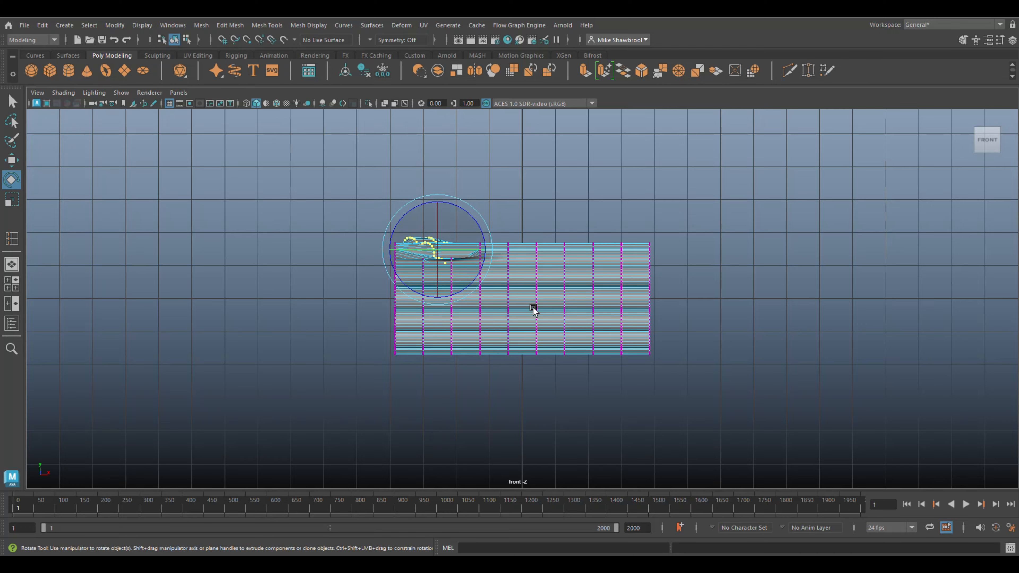
pyautogui.hotkey('ctrl', 'z')
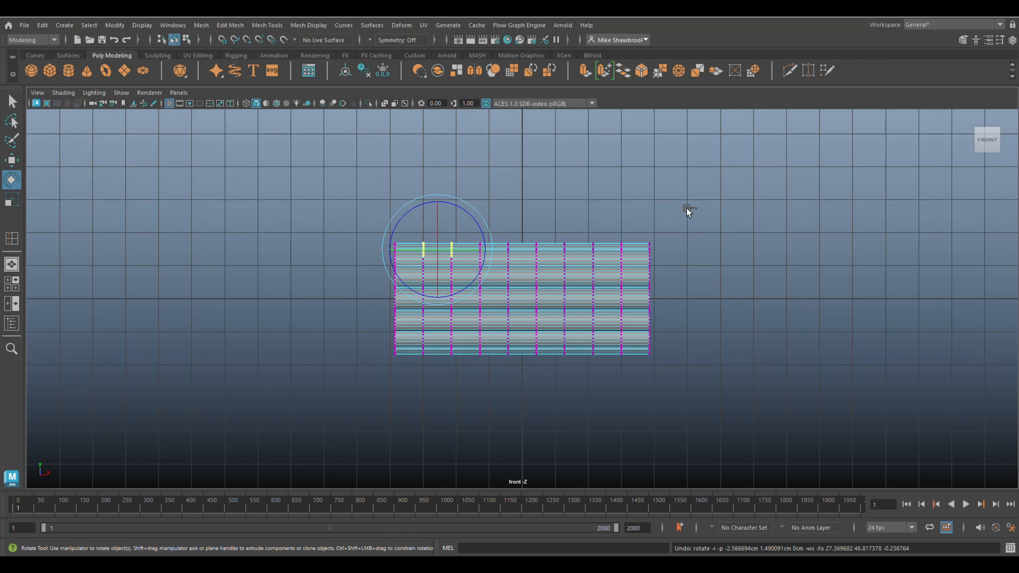
pyautogui.click(746, 250)
# - Select all strand vertices except the column at the left end and rotate them slightly around the cylinder's long axis
pyautogui.moveTo(411, 401); pyautogui.dragTo(677, 203)
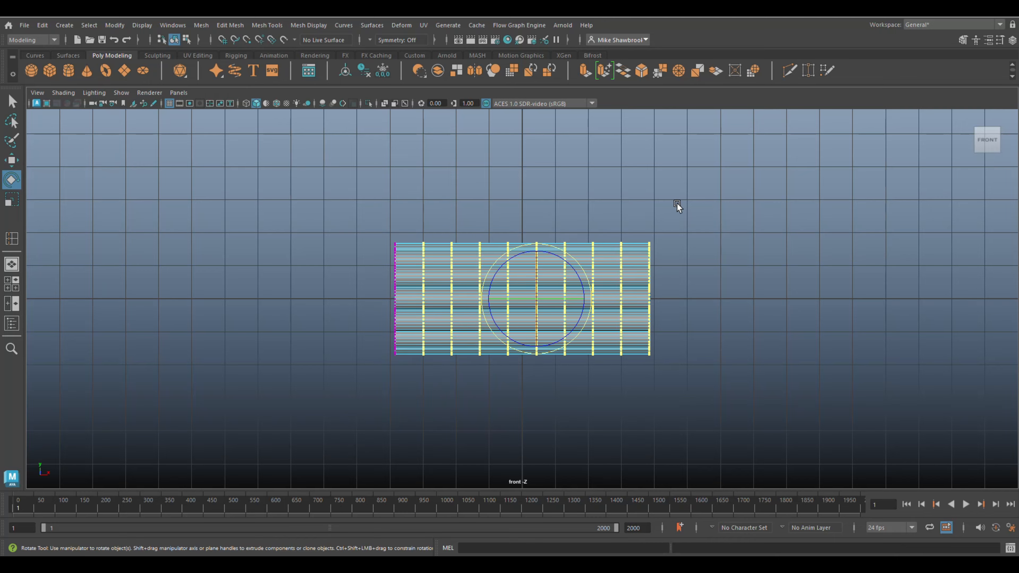
pyautogui.click(11, 284)
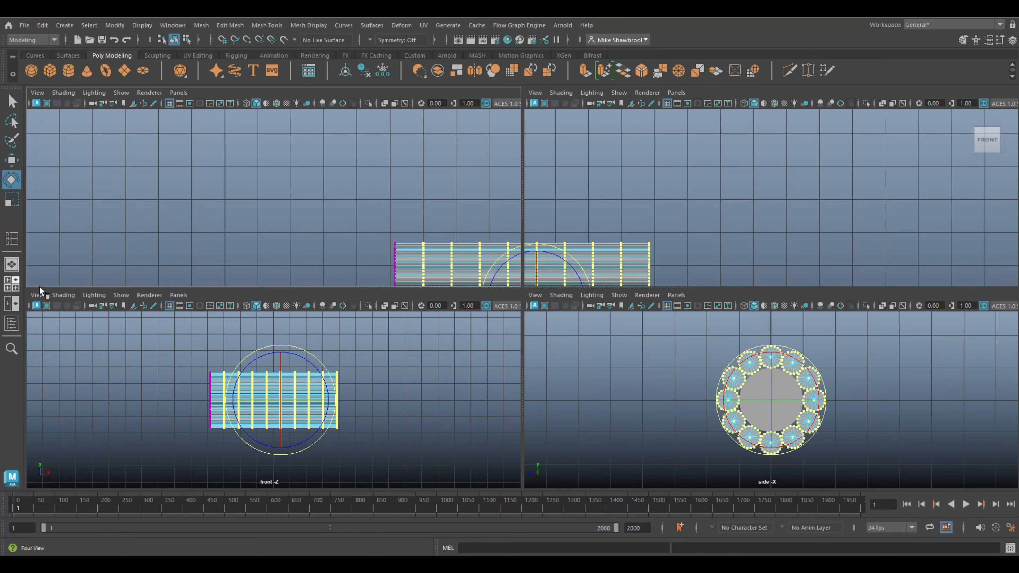
pyautogui.press('space')
pyautogui.keyDown('alt'); pyautogui.moveTo(566, 334); pyautogui.dragTo(647, 351); pyautogui.keyUp('alt')
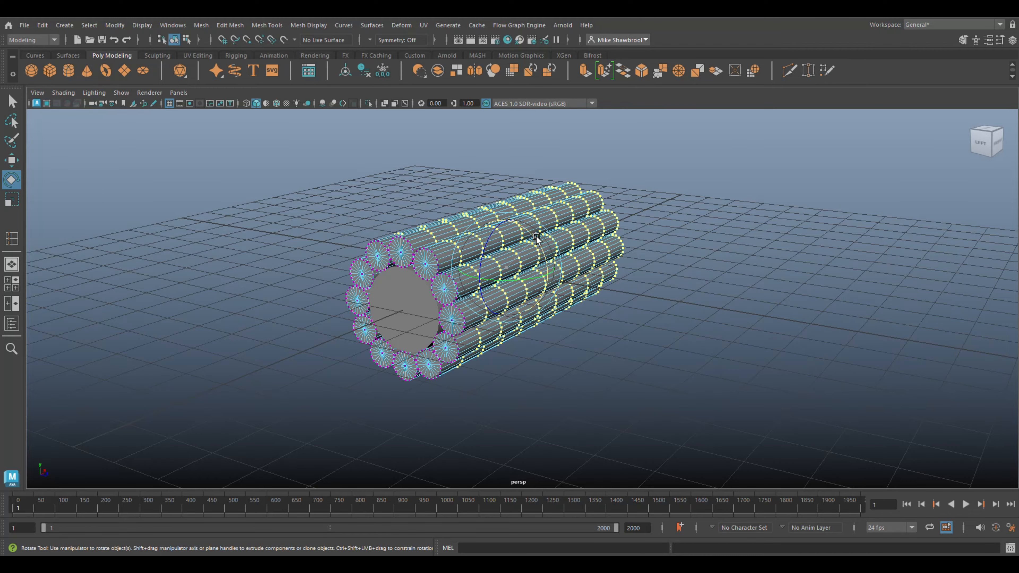
pyautogui.moveTo(535, 236); pyautogui.dragTo(538, 246)
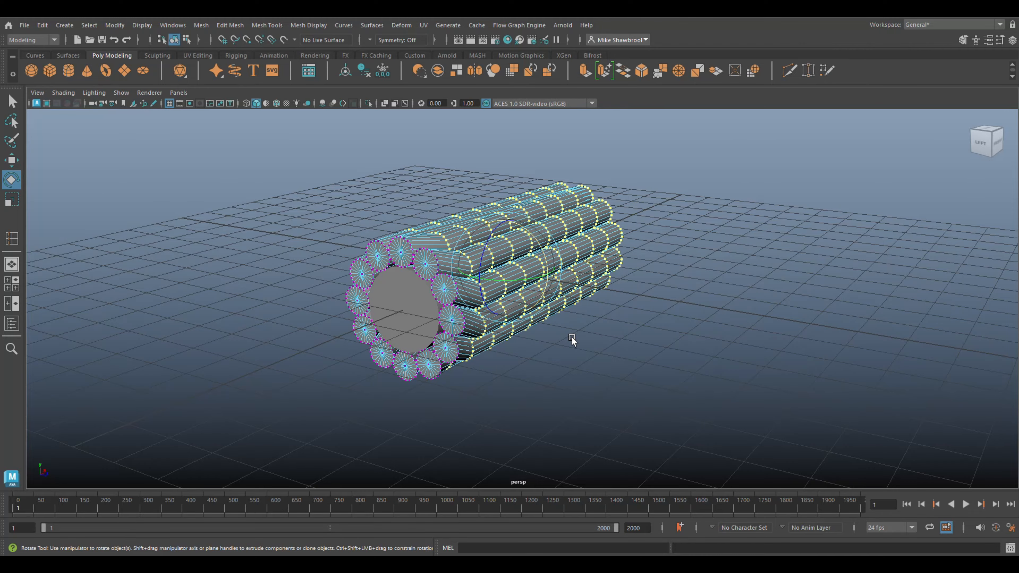
pyautogui.keyDown('alt'); pyautogui.moveTo(542, 349); pyautogui.dragTo(406, 347); pyautogui.keyUp('alt')
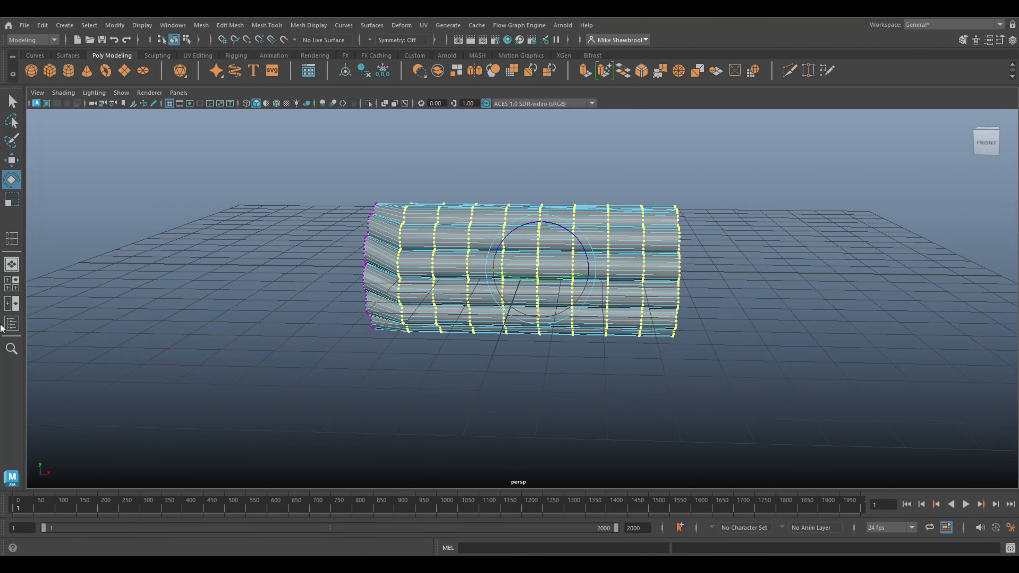
# - In the front view, extend the twist by rotating the vertices from the third, fourth and fifth columns onward around the long axis in turn
pyautogui.click(10, 285)
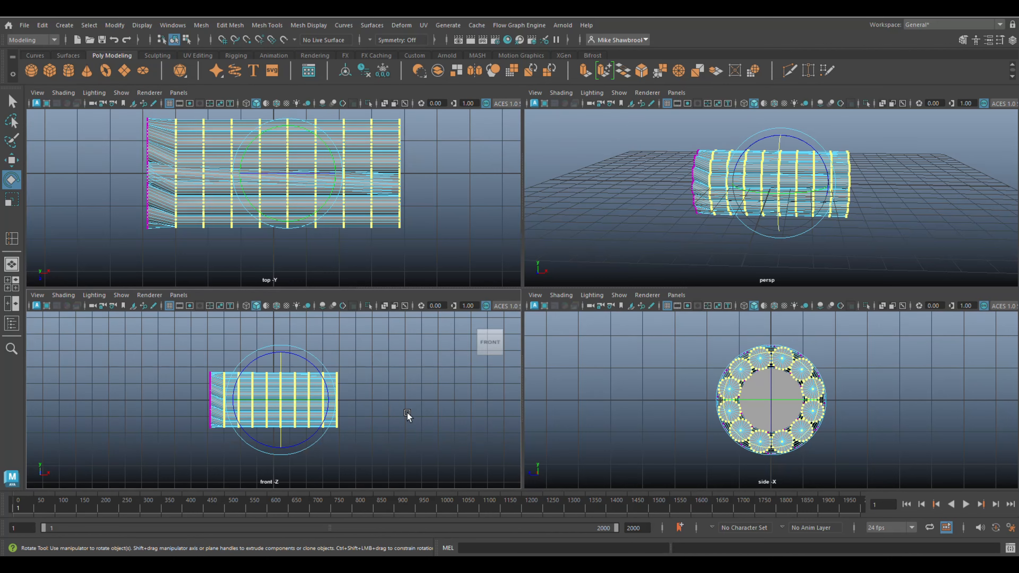
pyautogui.press('space')
pyautogui.moveTo(433, 205); pyautogui.dragTo(724, 435)
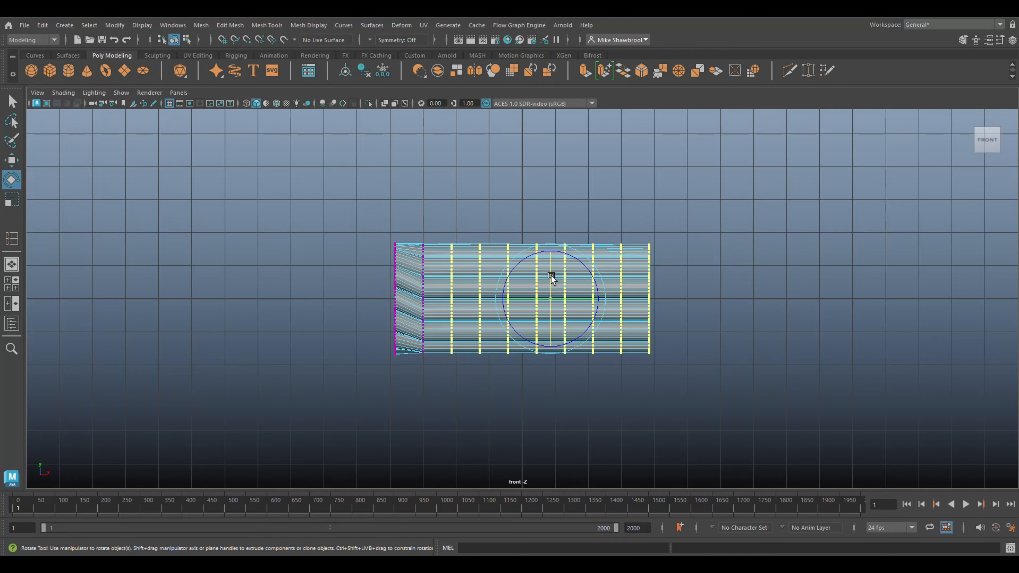
pyautogui.moveTo(550, 275); pyautogui.dragTo(551, 289)
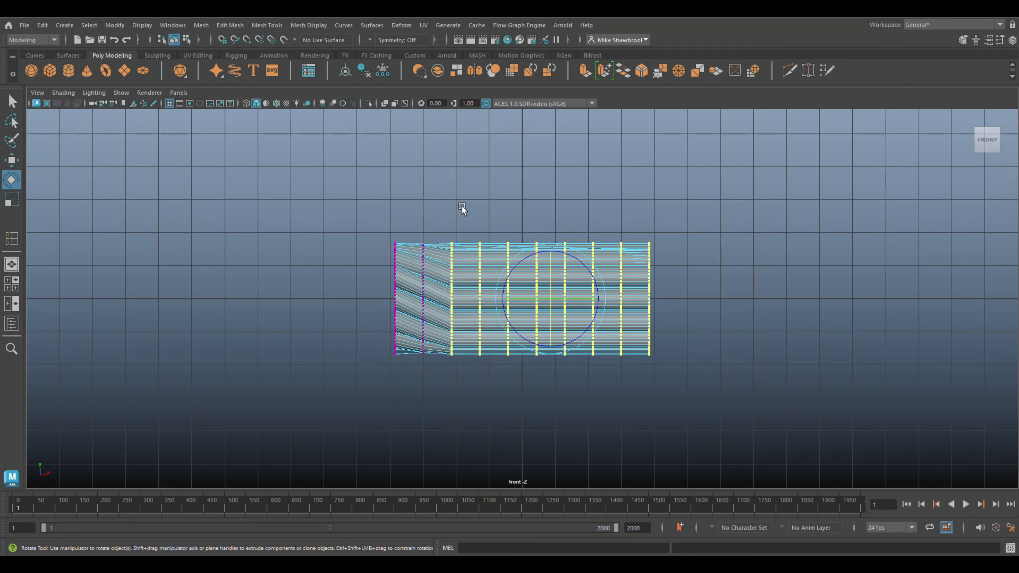
pyautogui.moveTo(462, 203); pyautogui.dragTo(776, 454)
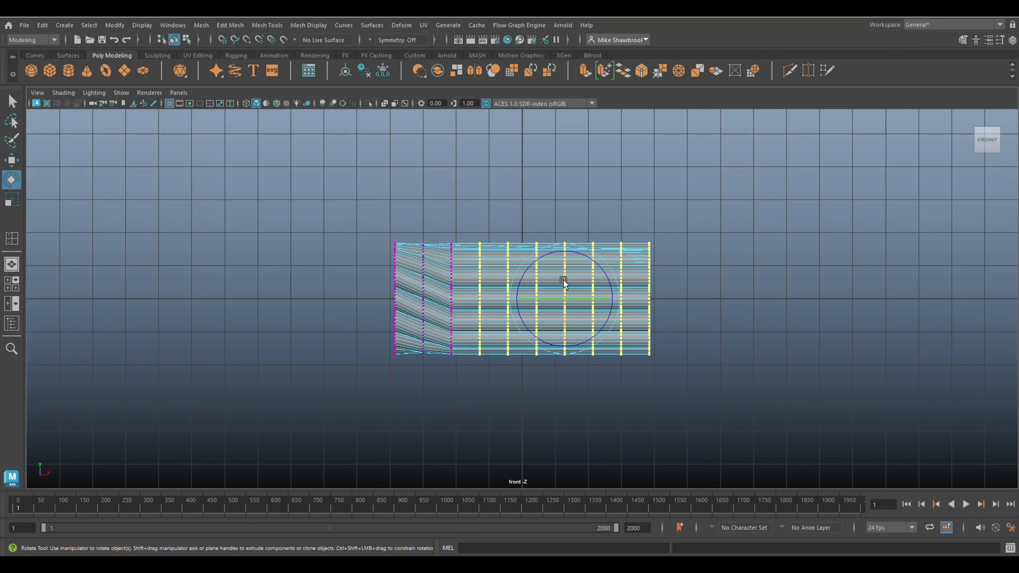
pyautogui.moveTo(565, 273); pyautogui.dragTo(766, 437)
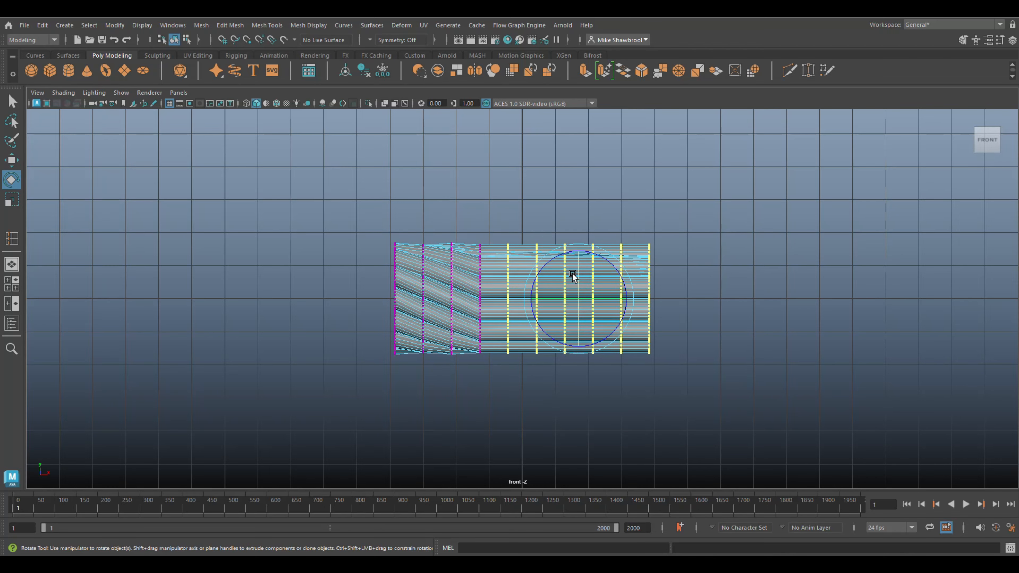
pyautogui.moveTo(579, 273); pyautogui.dragTo(578, 286)
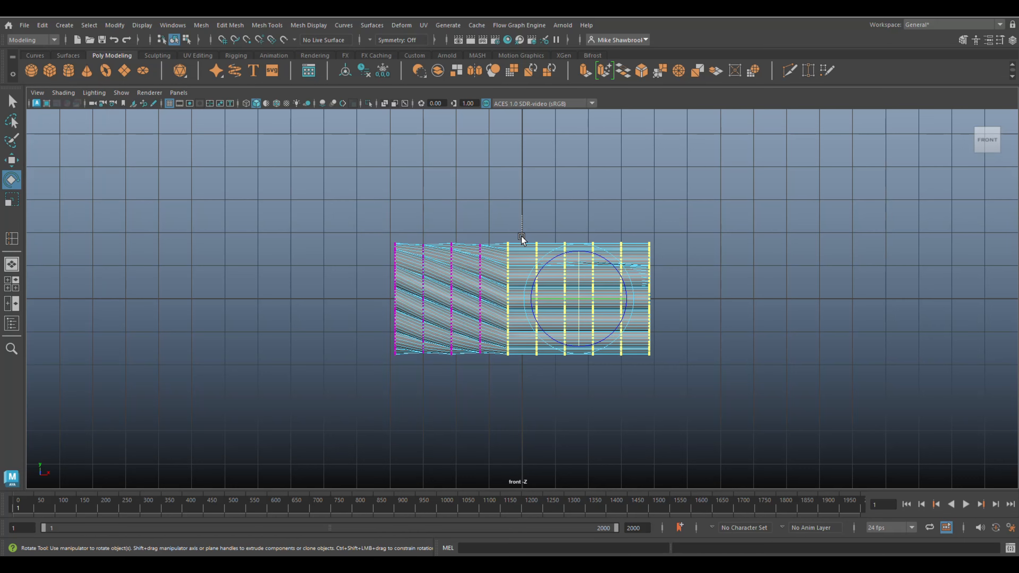
# - Continue the twist by rotating the vertices from the sixth, seventh and eighth columns onward around the long axis in turn
pyautogui.moveTo(521, 217); pyautogui.dragTo(719, 433)
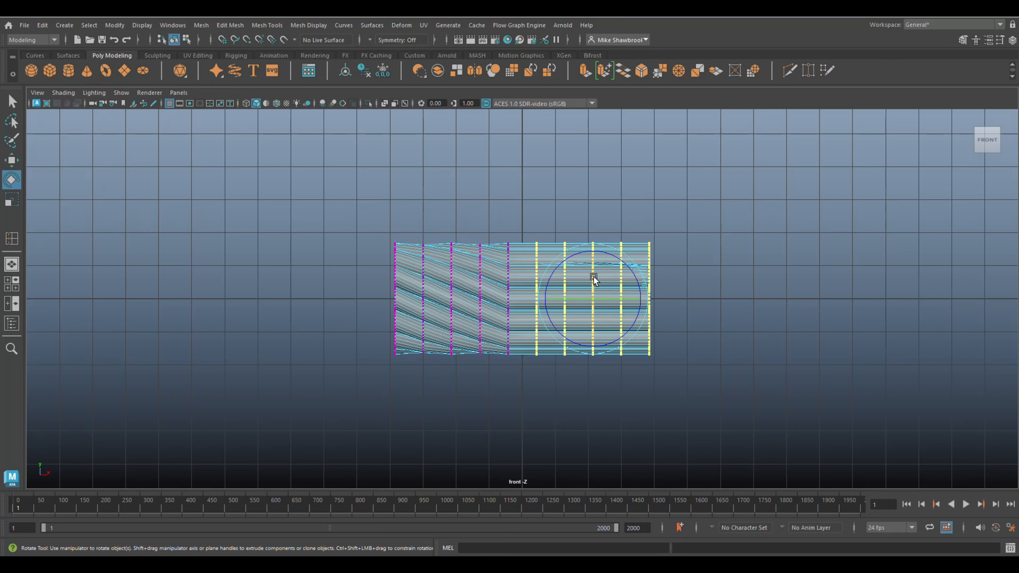
pyautogui.moveTo(594, 277); pyautogui.dragTo(592, 287)
pyautogui.moveTo(545, 209); pyautogui.dragTo(718, 440)
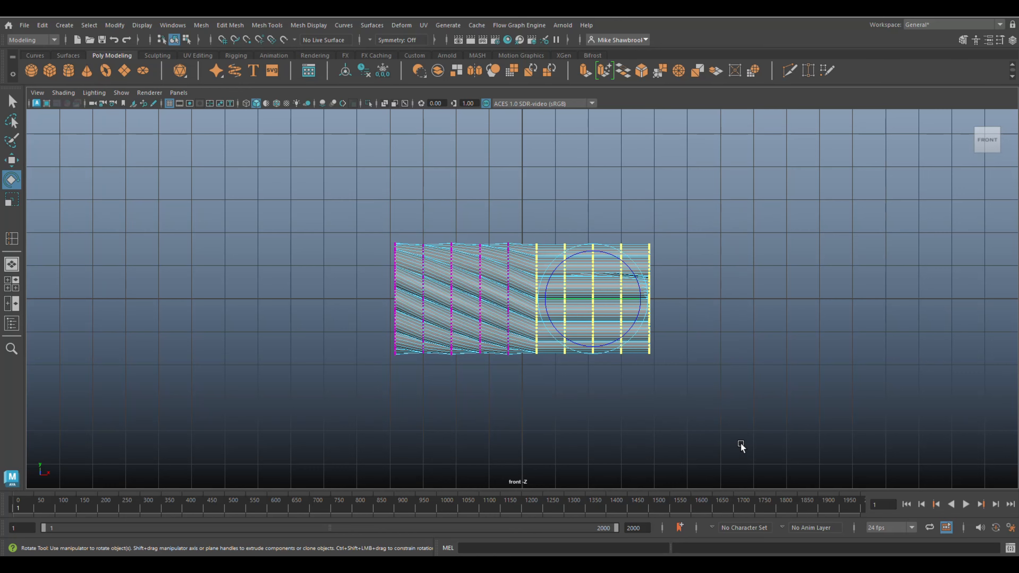
pyautogui.moveTo(608, 286); pyautogui.dragTo(610, 294)
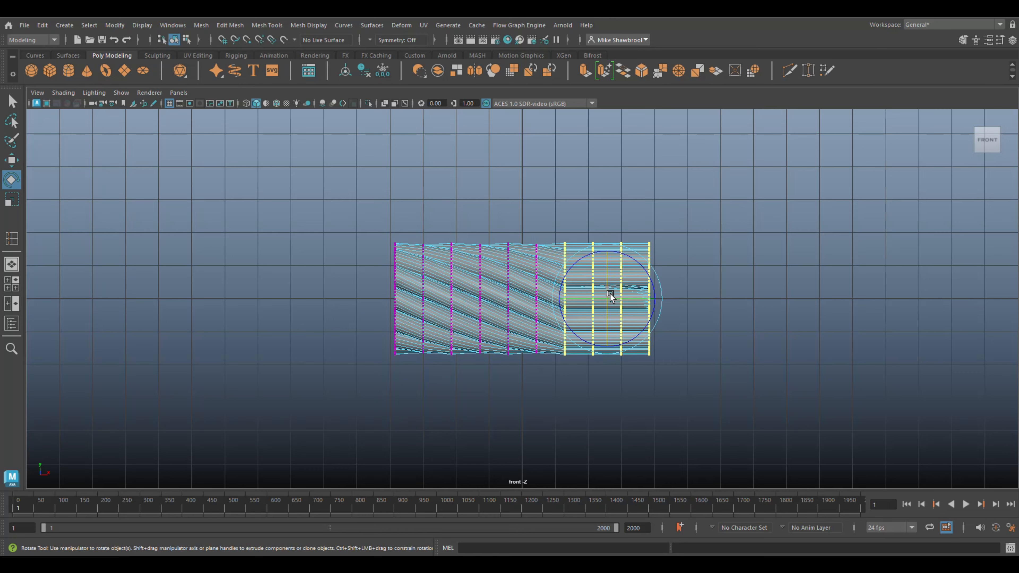
pyautogui.moveTo(579, 225); pyautogui.dragTo(654, 368)
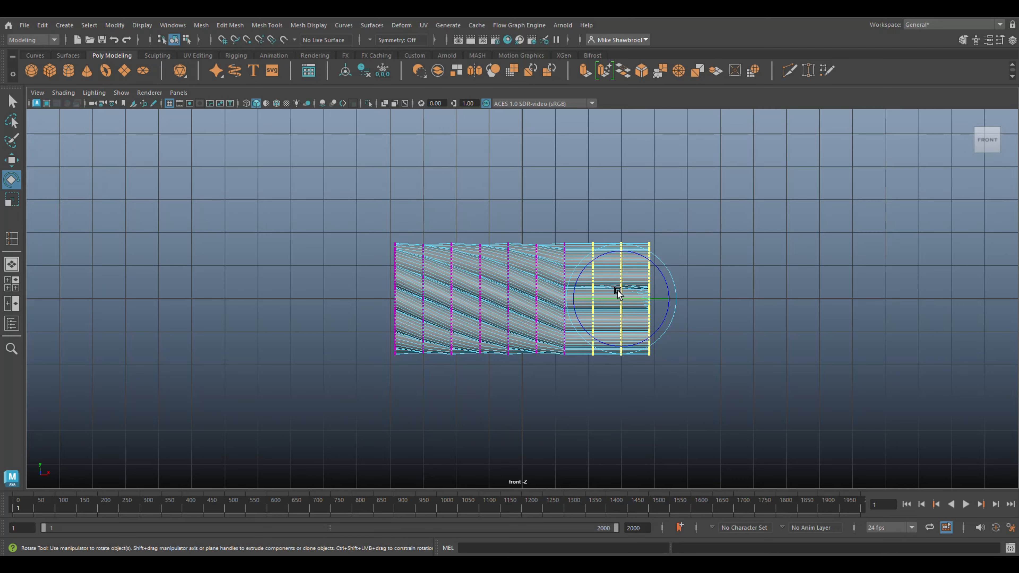
pyautogui.moveTo(619, 291); pyautogui.dragTo(619, 298)
# - Finish the twist by rotating the last two vertex columns together and the end column alone around the long axis, and show the perspective view
pyautogui.moveTo(609, 222); pyautogui.dragTo(731, 423)
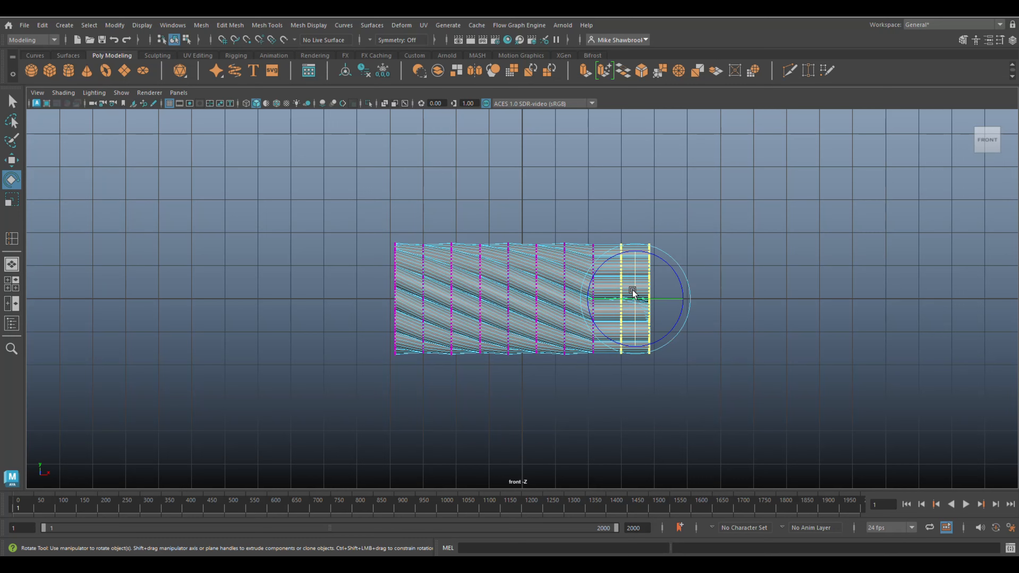
pyautogui.moveTo(633, 278); pyautogui.dragTo(635, 290)
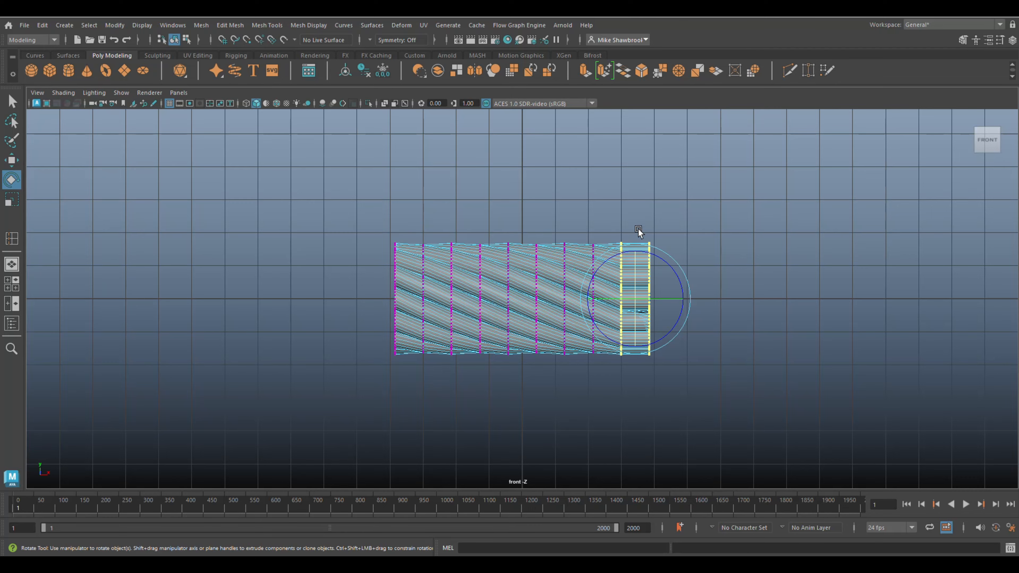
pyautogui.moveTo(640, 237); pyautogui.dragTo(725, 484)
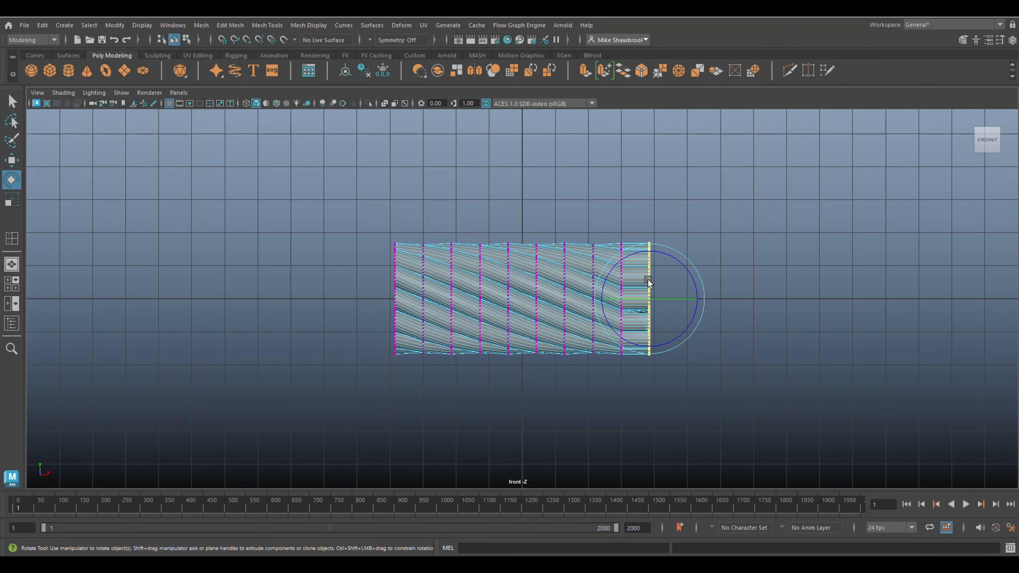
pyautogui.click(12, 283)
pyautogui.press('space')
pyautogui.scroll(4, 539, 354)
pyautogui.keyDown('alt'); pyautogui.moveTo(542, 377); pyautogui.dragTo(519, 396); pyautogui.keyUp('alt')
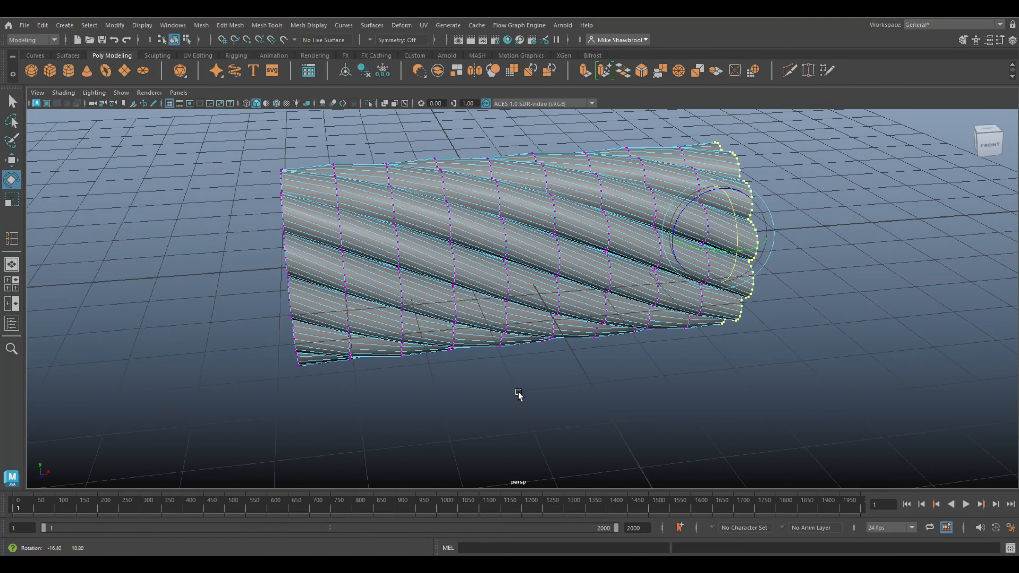
# - Return the twisted mesh to object mode, deselect it and turn on screen space ambient occlusion in the perspective view
pyautogui.click(466, 417)
pyautogui.rightClick(574, 247)
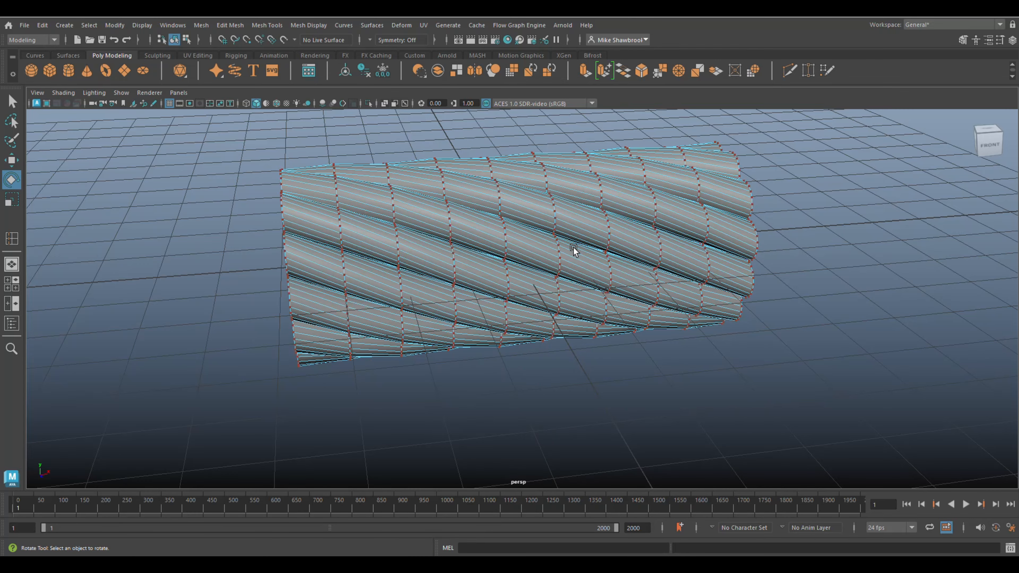
pyautogui.click(588, 240)
pyautogui.click(631, 354)
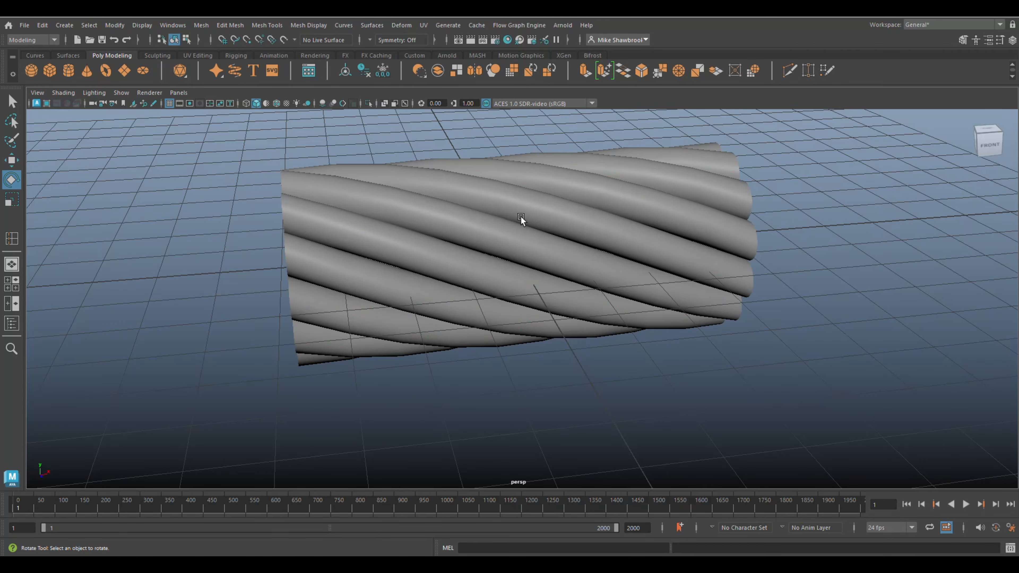
pyautogui.click(395, 104)
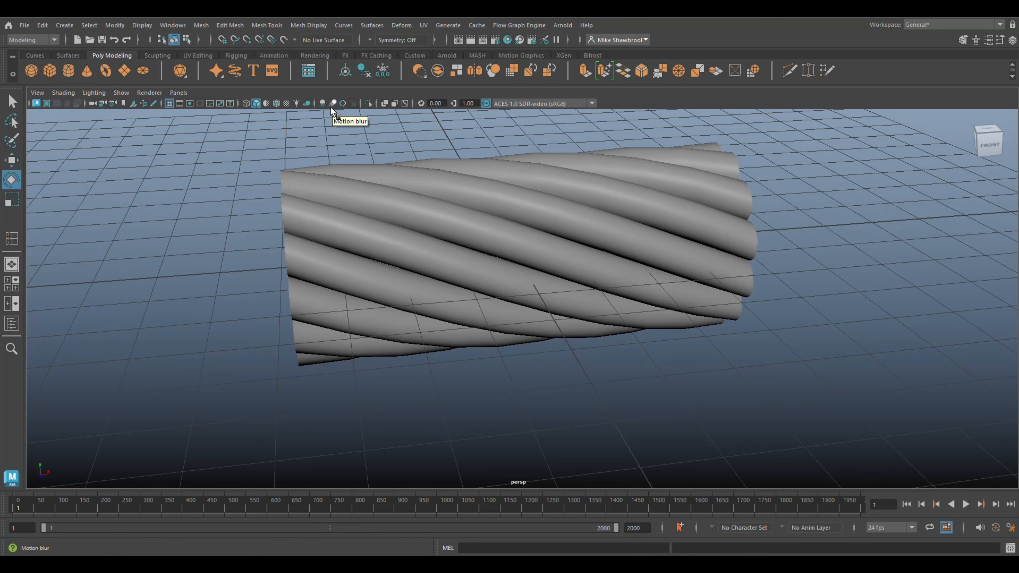
pyautogui.click(322, 104)
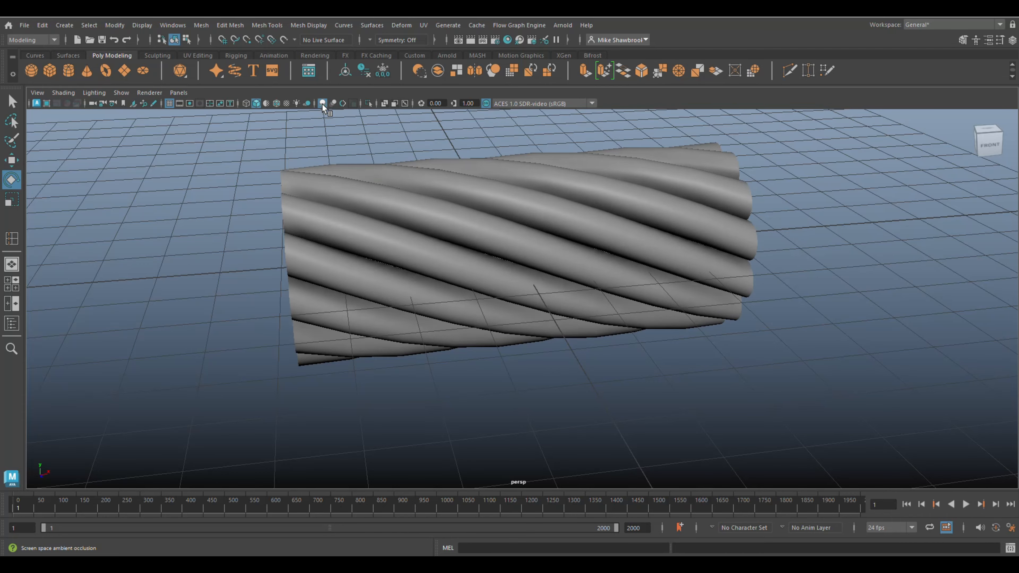
# - Preview the twisted strand mesh with smoothing, return it to the unsmoothed display and inspect its capped end
pyautogui.keyDown('alt'); pyautogui.moveTo(569, 335); pyautogui.dragTo(533, 337); pyautogui.keyUp('alt')
pyautogui.click(533, 337)
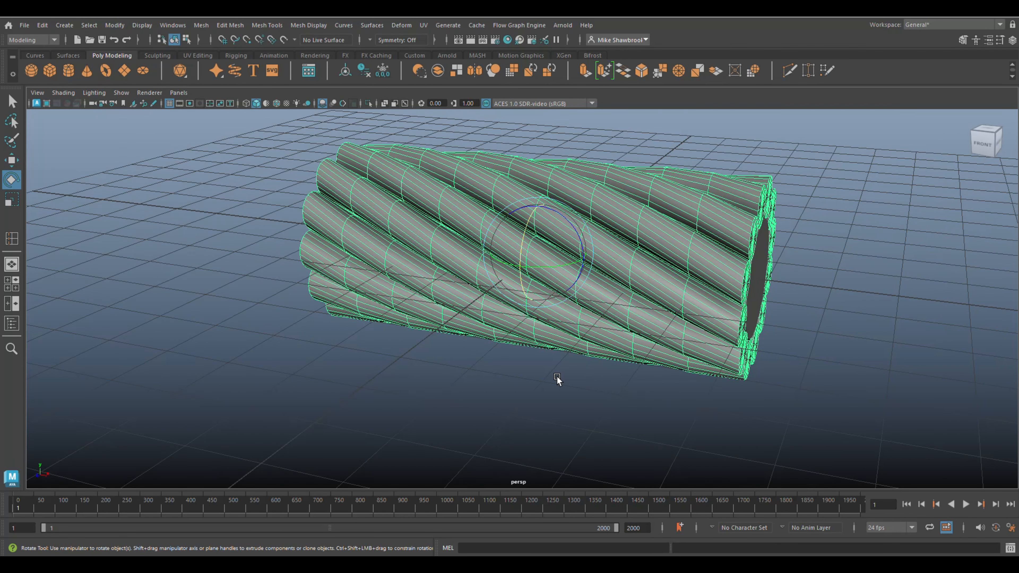
pyautogui.press('3')
pyautogui.click(490, 380)
pyautogui.keyDown('alt'); pyautogui.moveTo(491, 380); pyautogui.dragTo(661, 225); pyautogui.keyUp('alt')
pyautogui.keyDown('alt'); pyautogui.moveTo(516, 332); pyautogui.dragTo(539, 412); pyautogui.keyUp('alt')
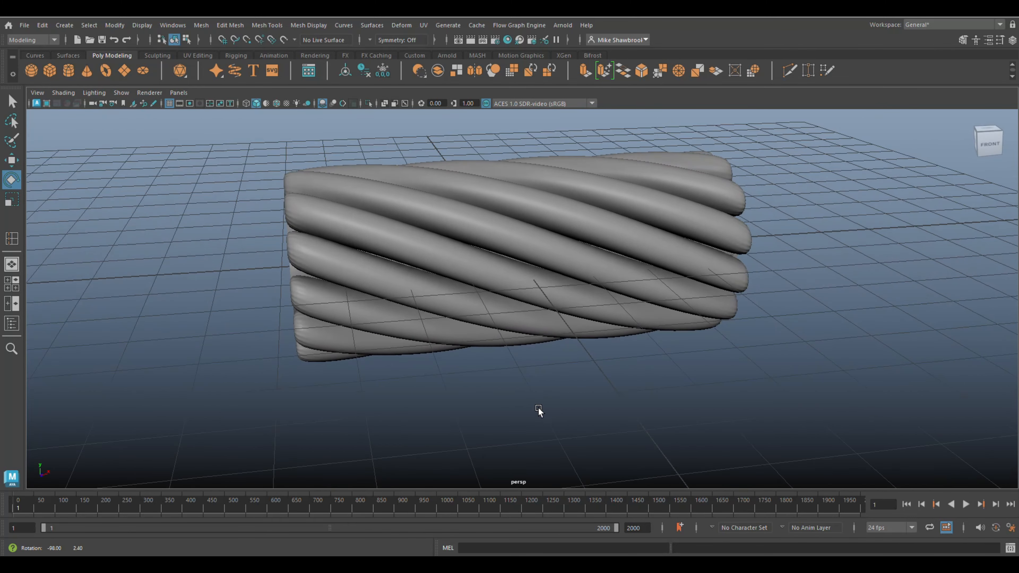
pyautogui.click(524, 269)
pyautogui.press('1')
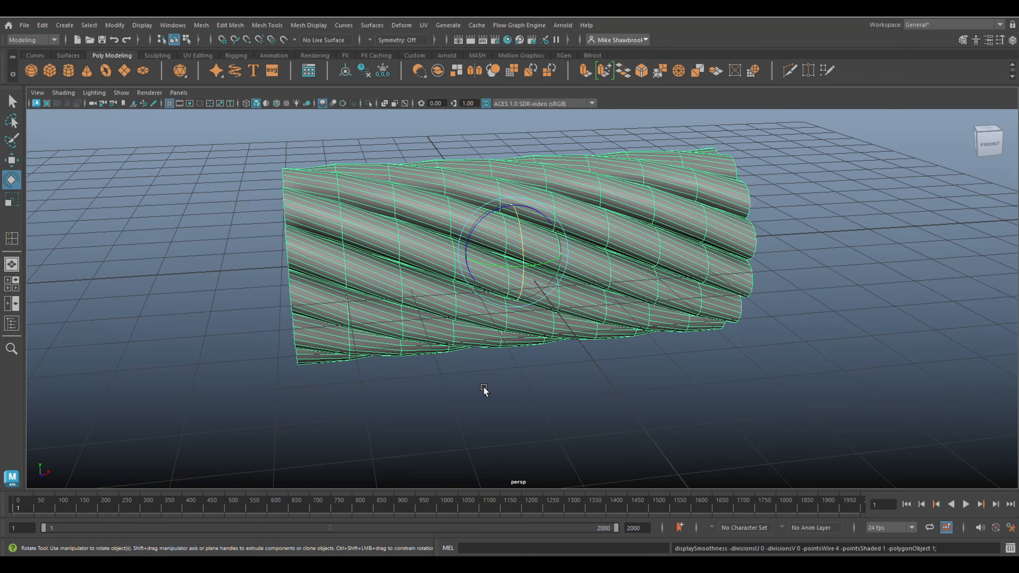
pyautogui.keyDown('alt'); pyautogui.moveTo(472, 381); pyautogui.dragTo(382, 380); pyautogui.keyUp('alt')
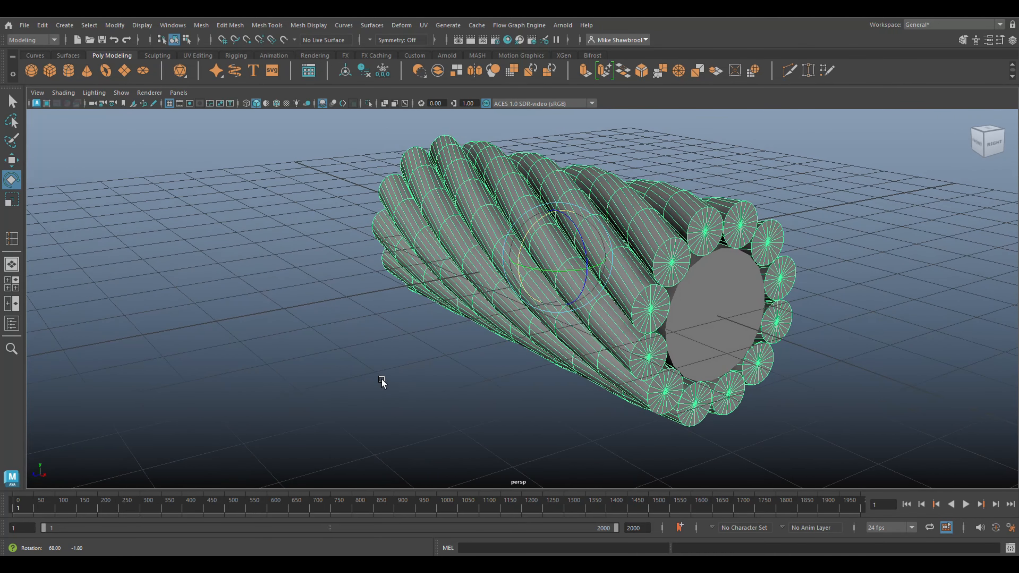